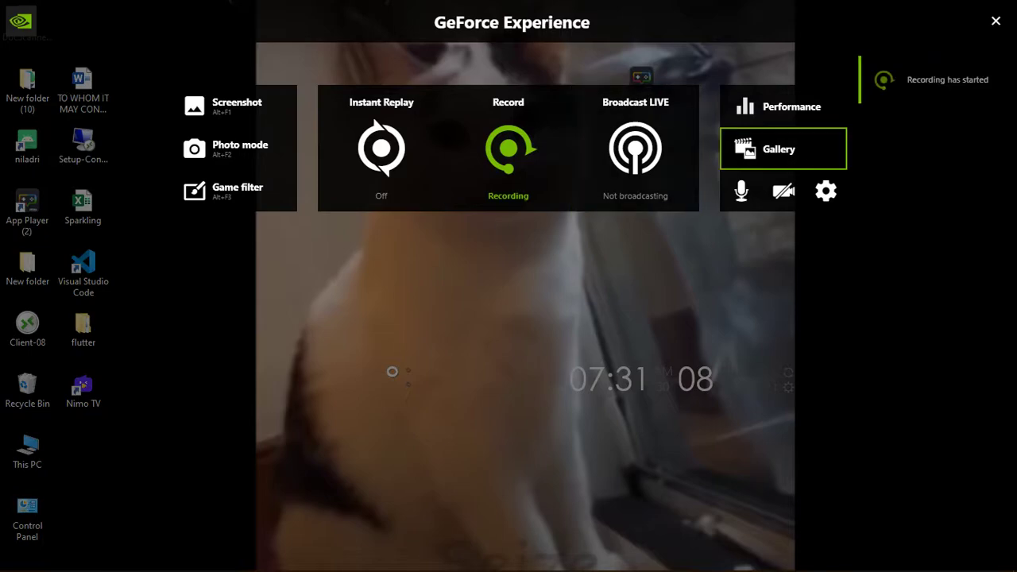
Step: Close the GeForce Experience overlay and dismiss Windows Search to reveal the blank Book1 workbook
click(996, 22)
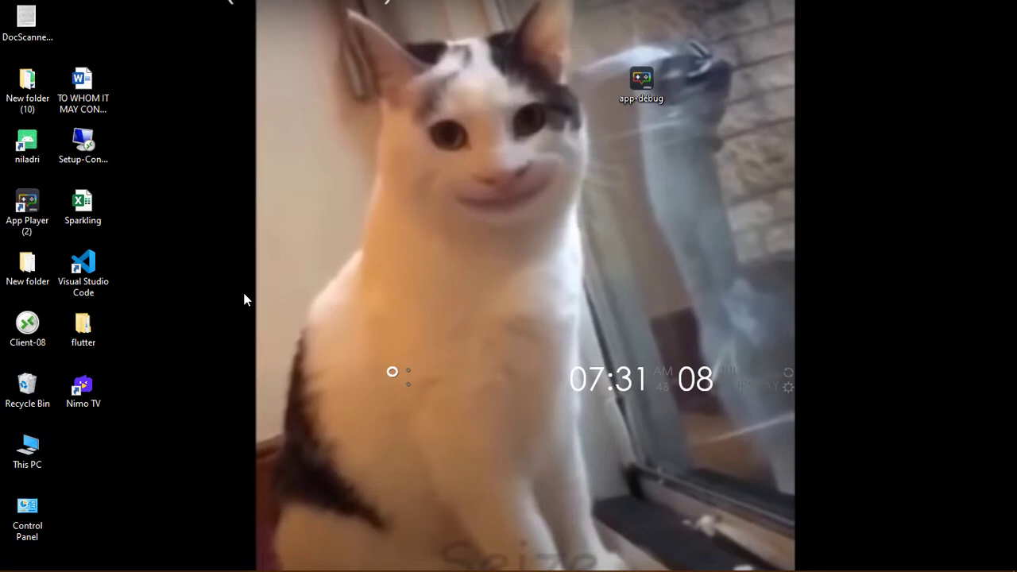
click(40, 561)
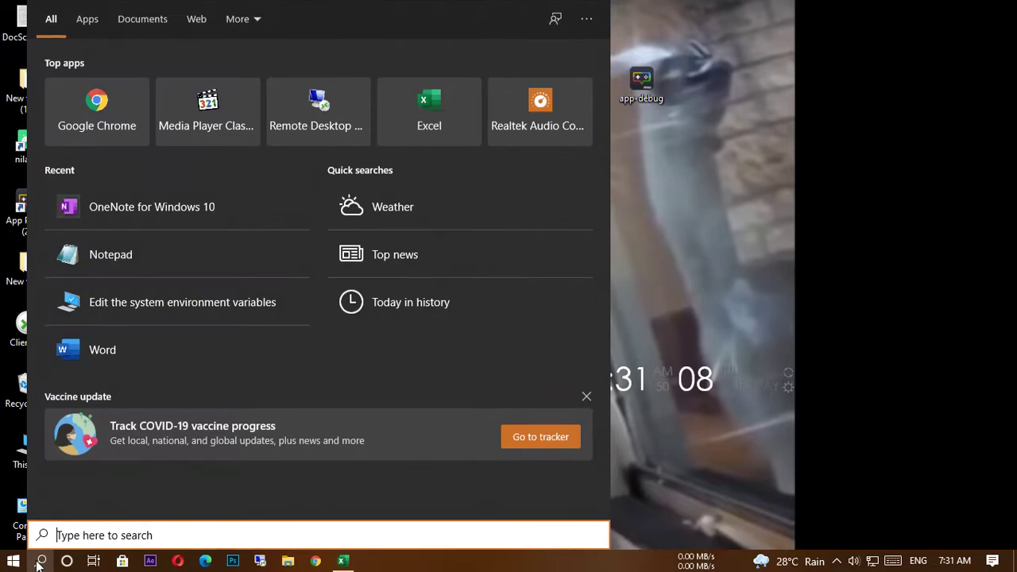
click(910, 204)
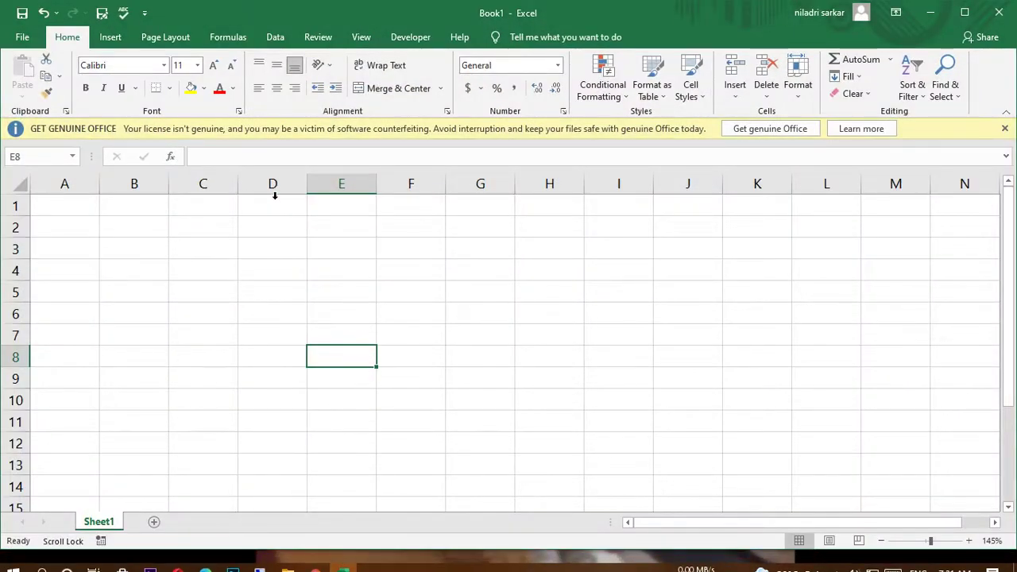
Step: Enter 4*4 in D6, which stays as plain text
click(304, 315)
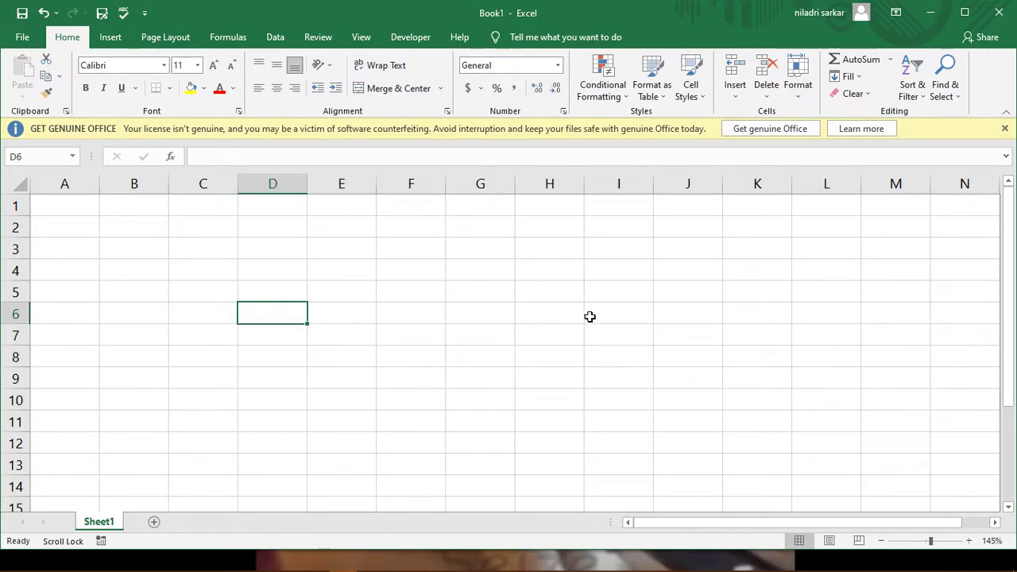
text(4*4)
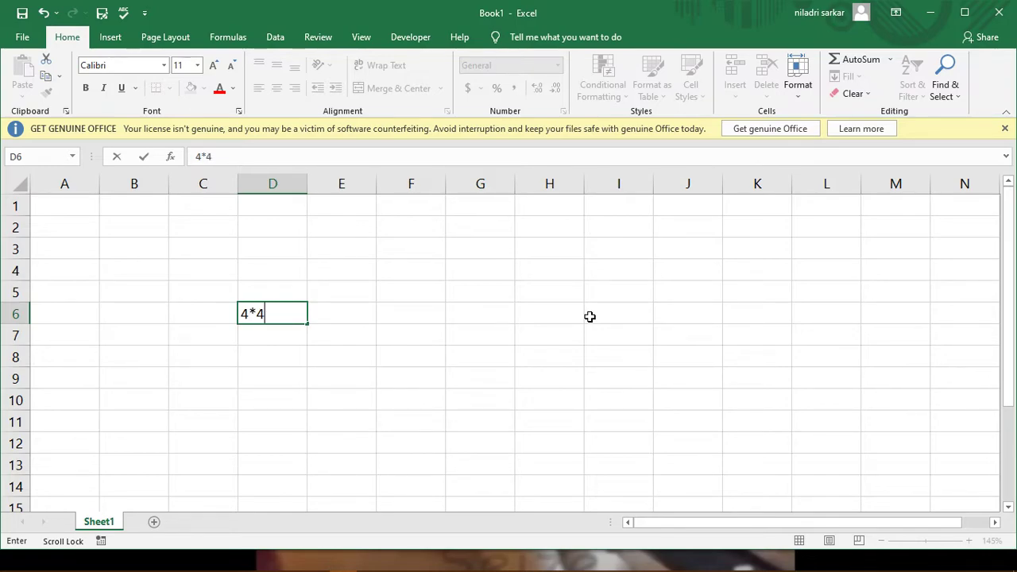
key(Return)
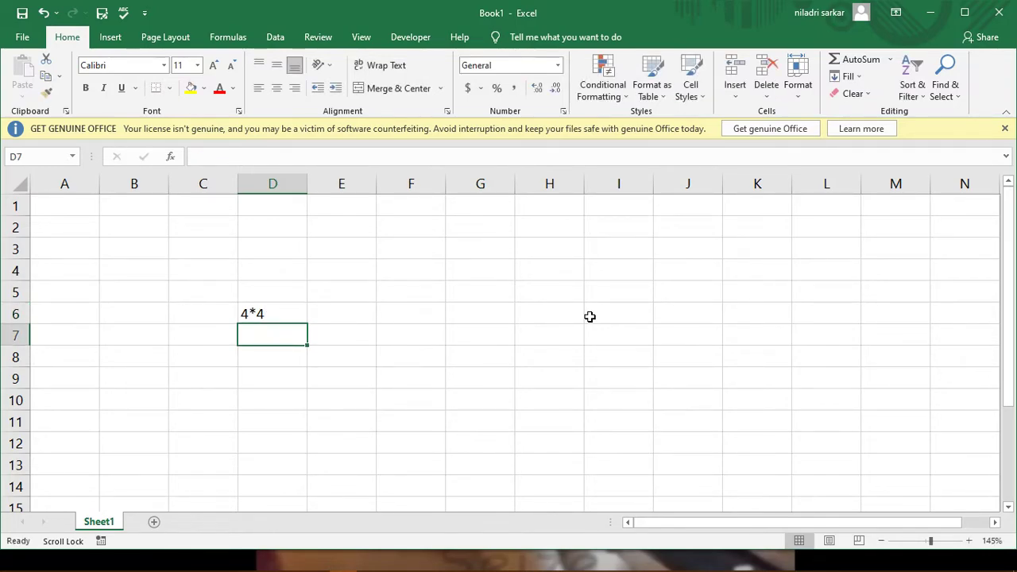
Step: Re-enter D6 as =4*4 so it shows 16, then clear D6
click(256, 315)
key(Delete)
text(=4*)
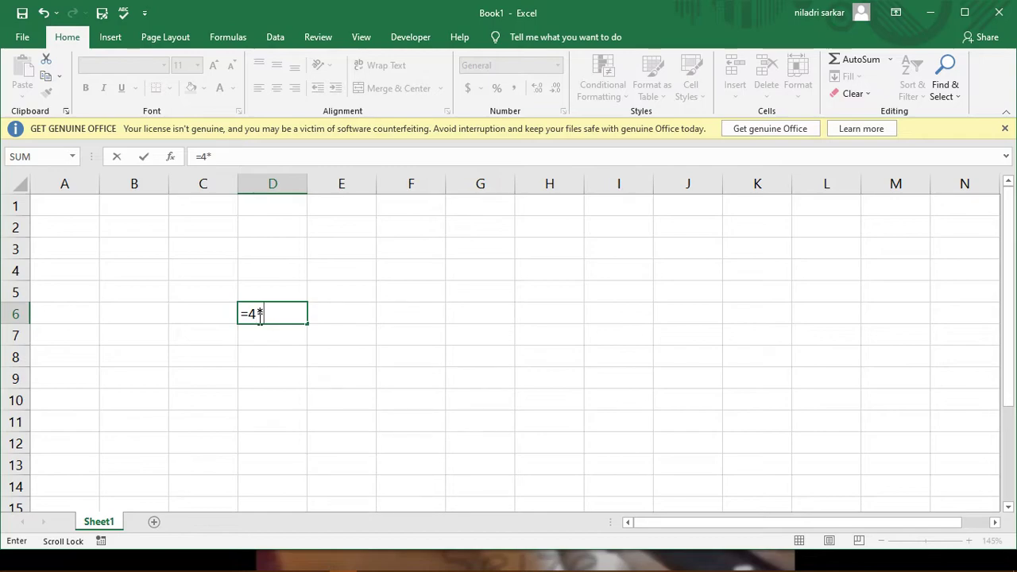
text(4)
key(Return)
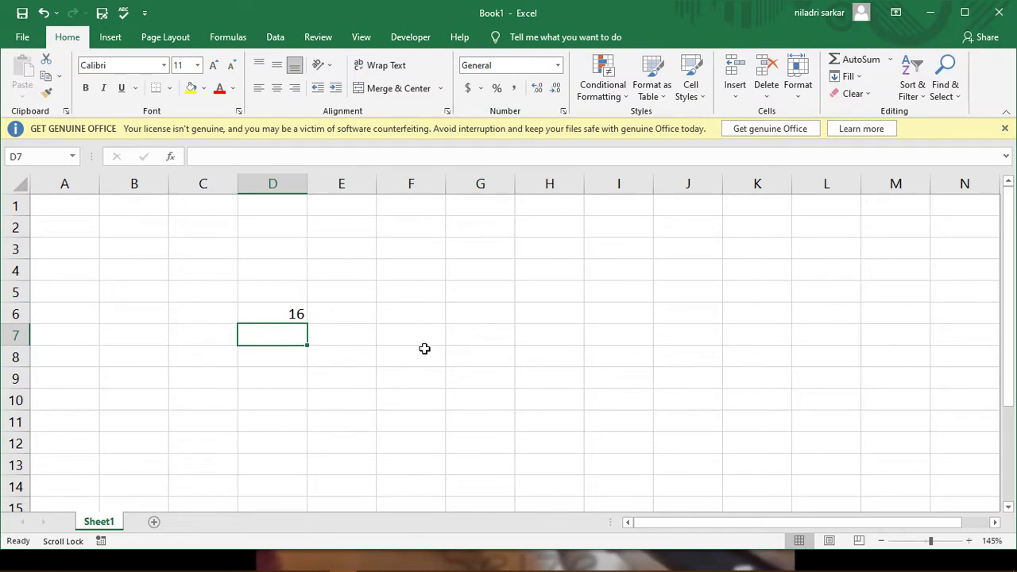
click(424, 344)
click(286, 318)
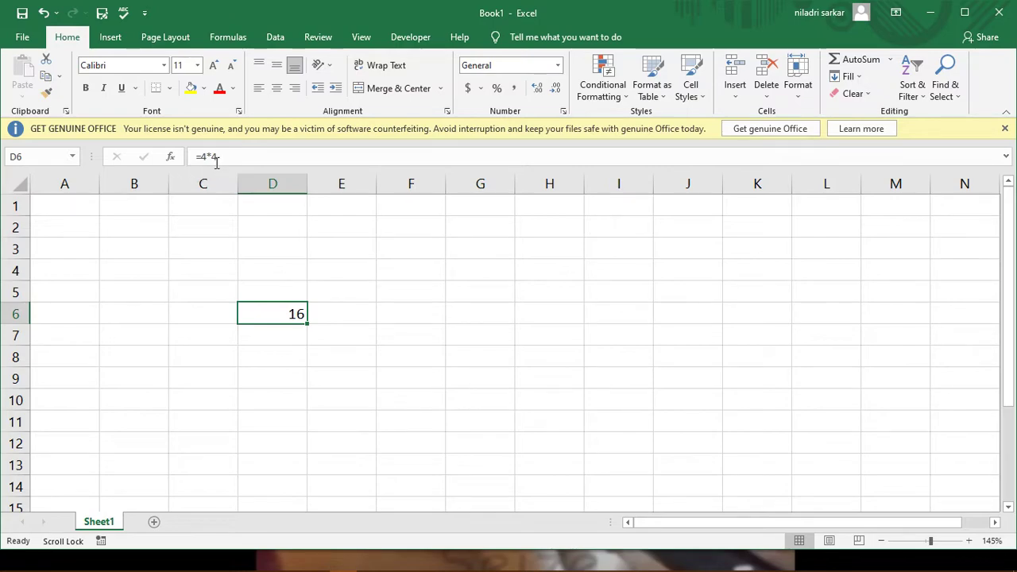
mouse_move(291, 321)
mouse_down()
mouse_move(380, 369)
mouse_move(290, 321)
mouse_up()
key(Delete)
Step: Enter 12 in each of B2, C2 and D2
drag(447, 358, 413, 358)
click(154, 231)
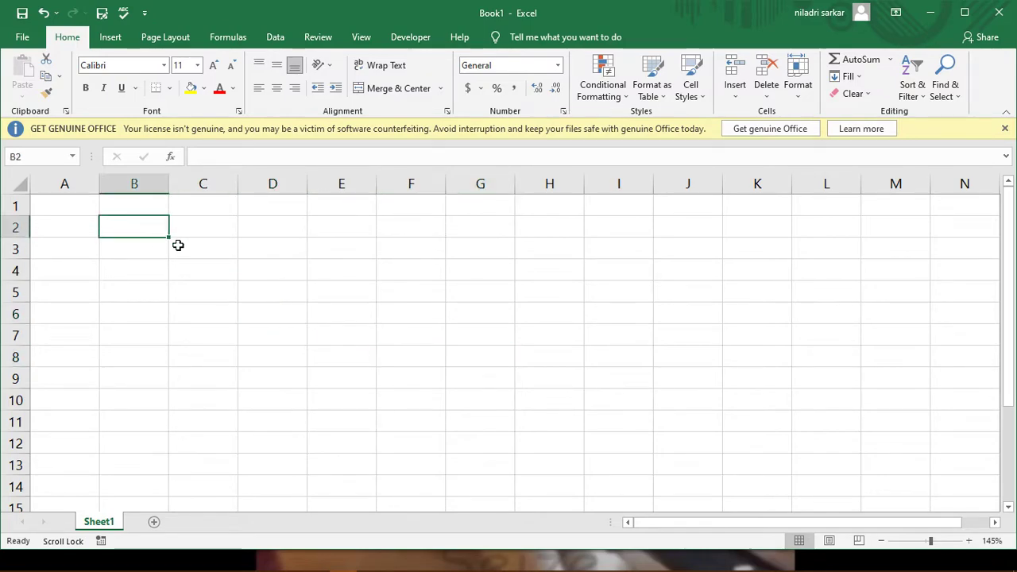
text(12)
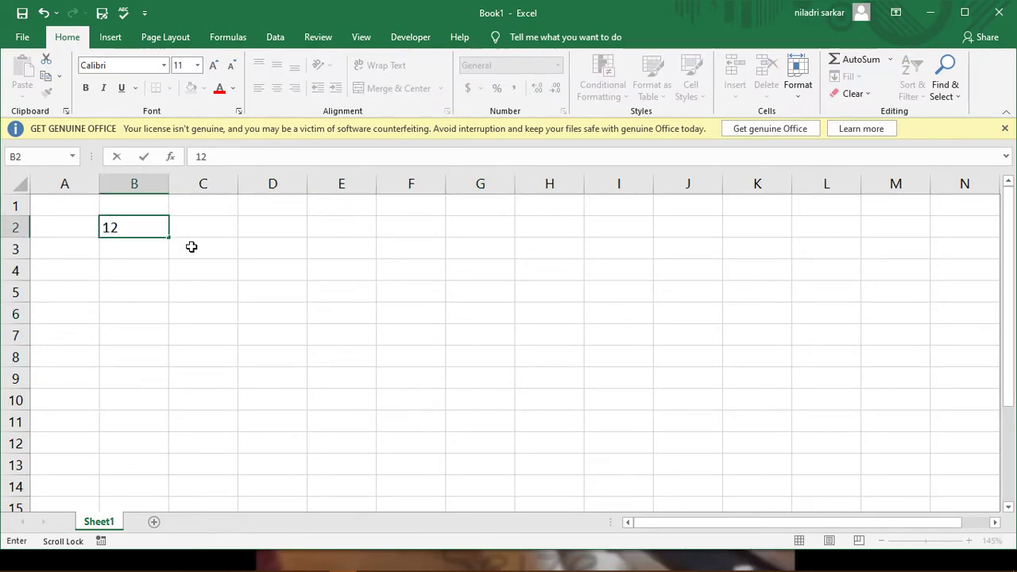
click(223, 245)
text(12)
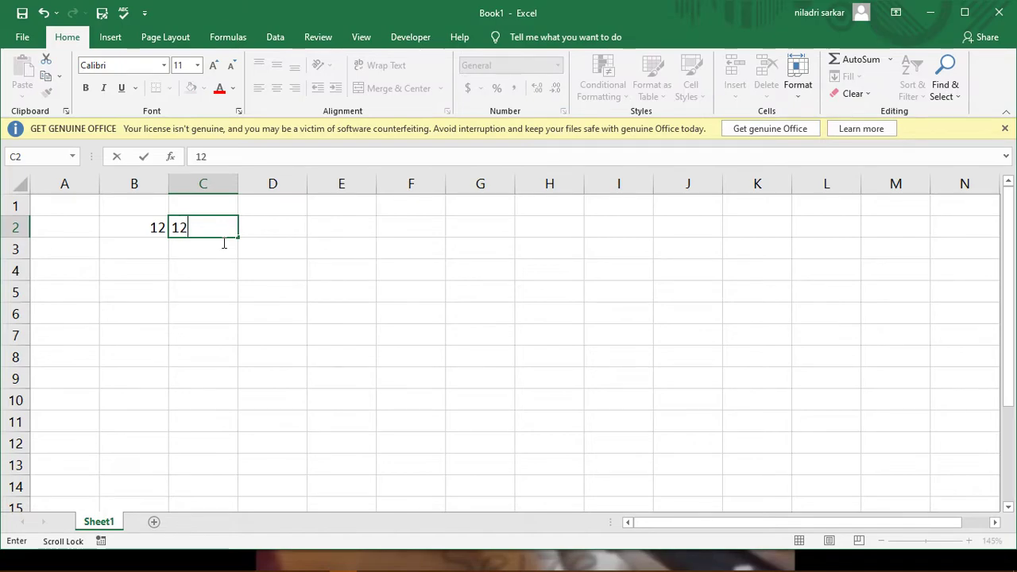
key(Tab)
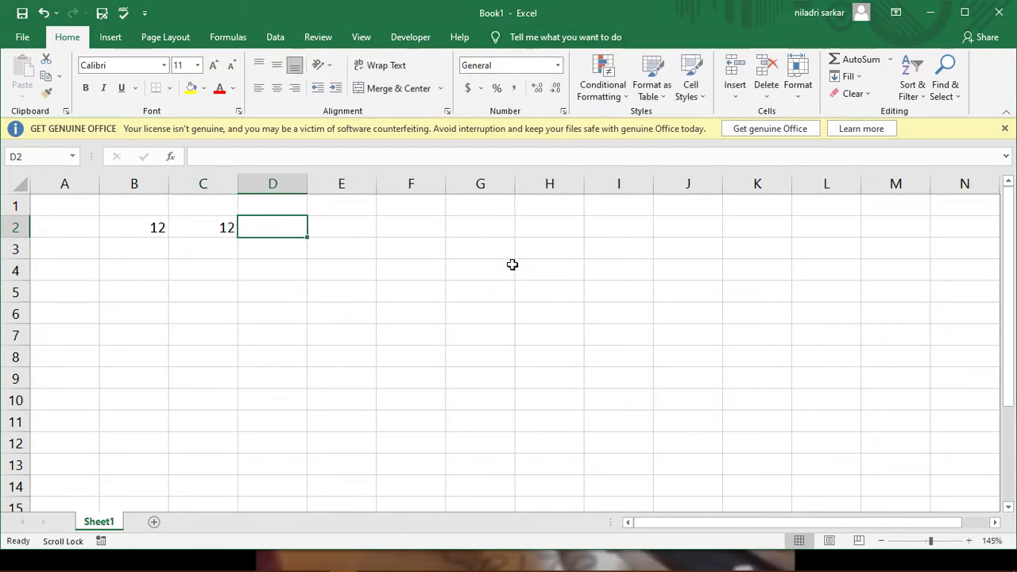
text(12)
click(547, 318)
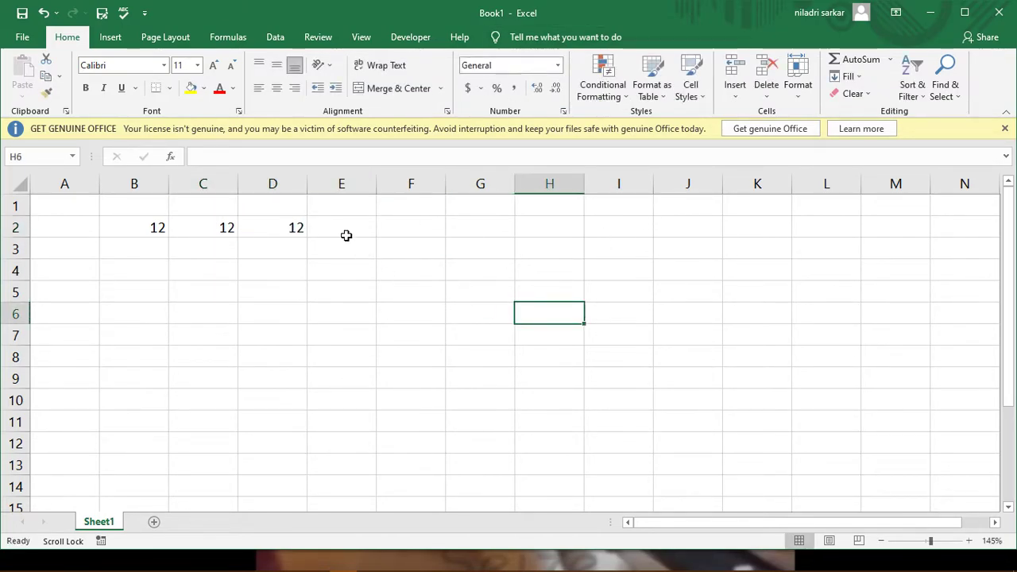
Step: Build =B2*C2*D2 in E2 by clicking each cell, giving 1728
click(345, 233)
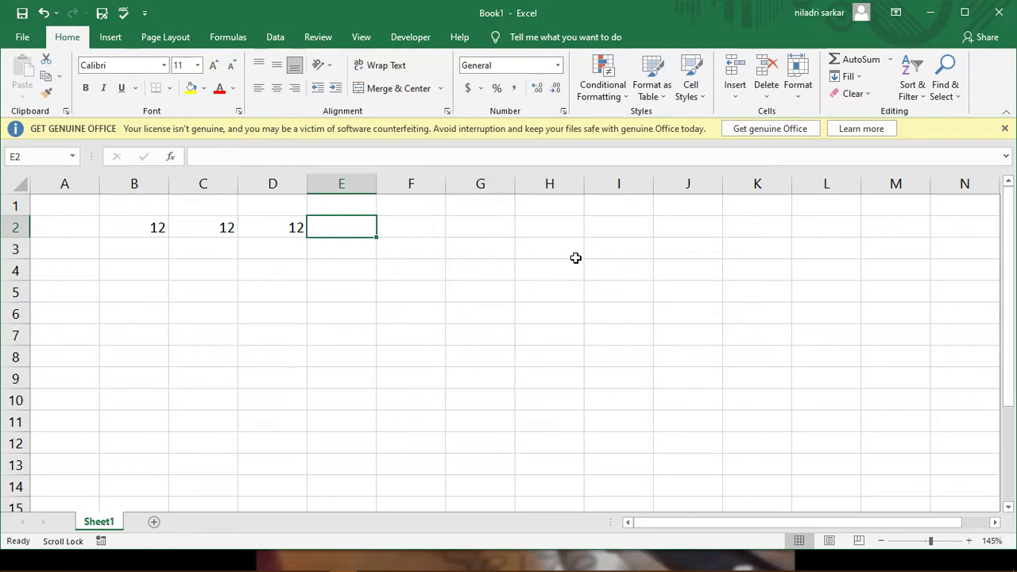
text(=)
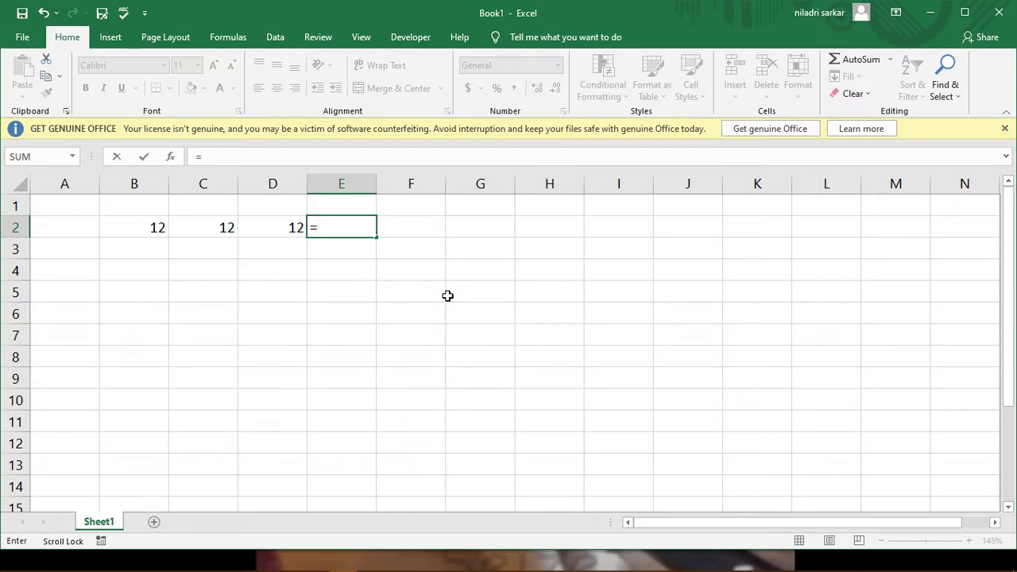
click(137, 231)
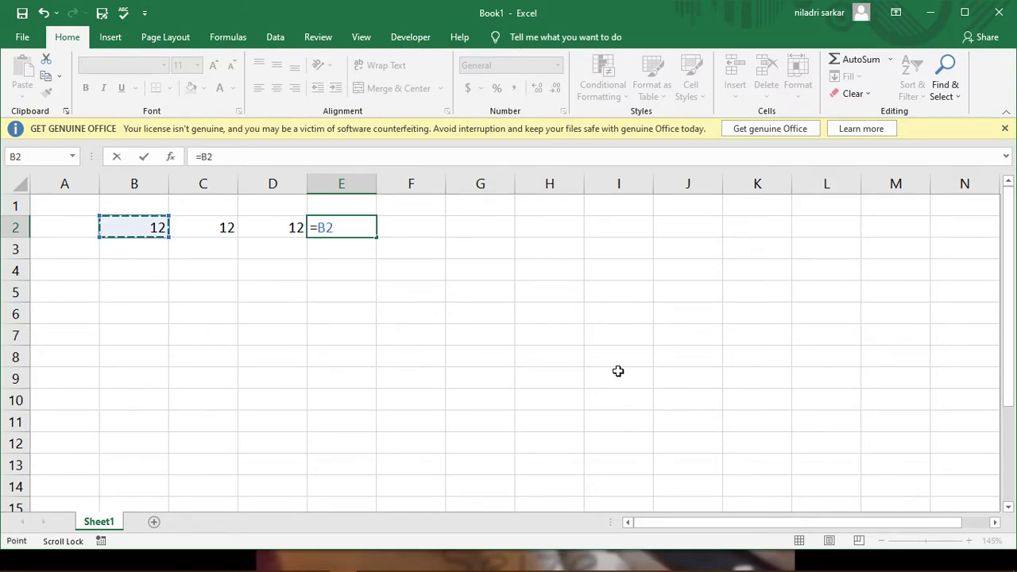
text(*)
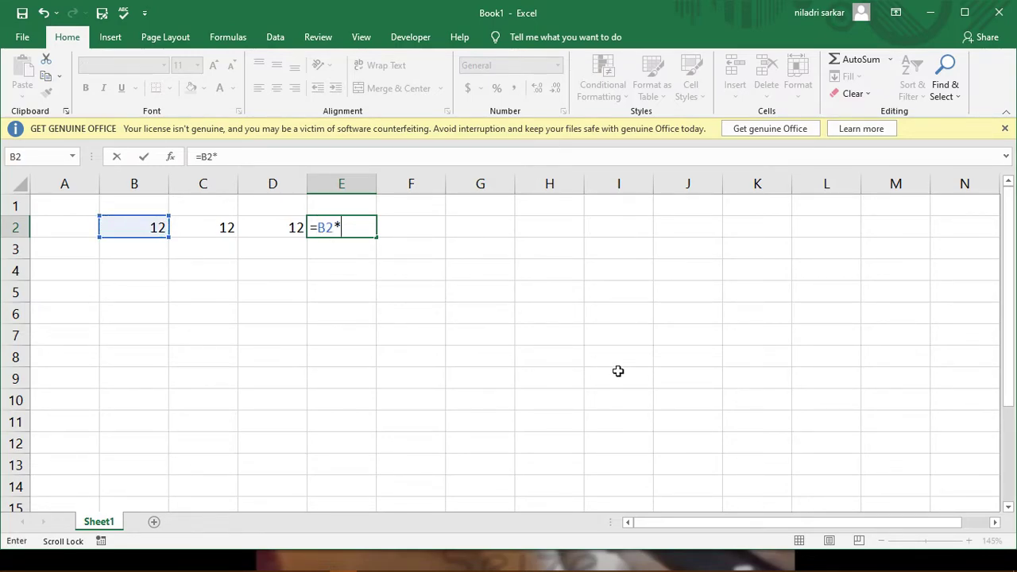
click(216, 235)
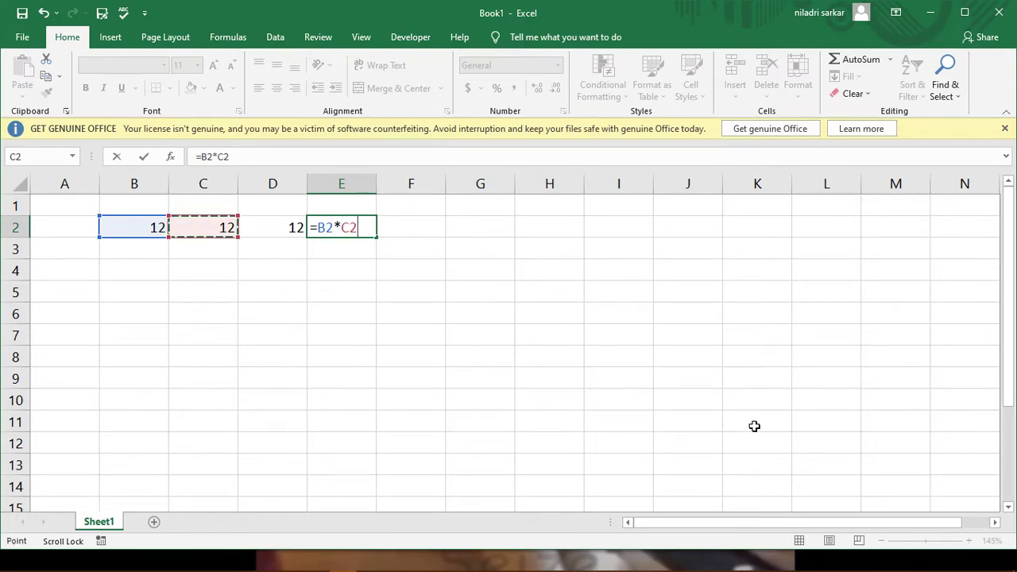
text(*)
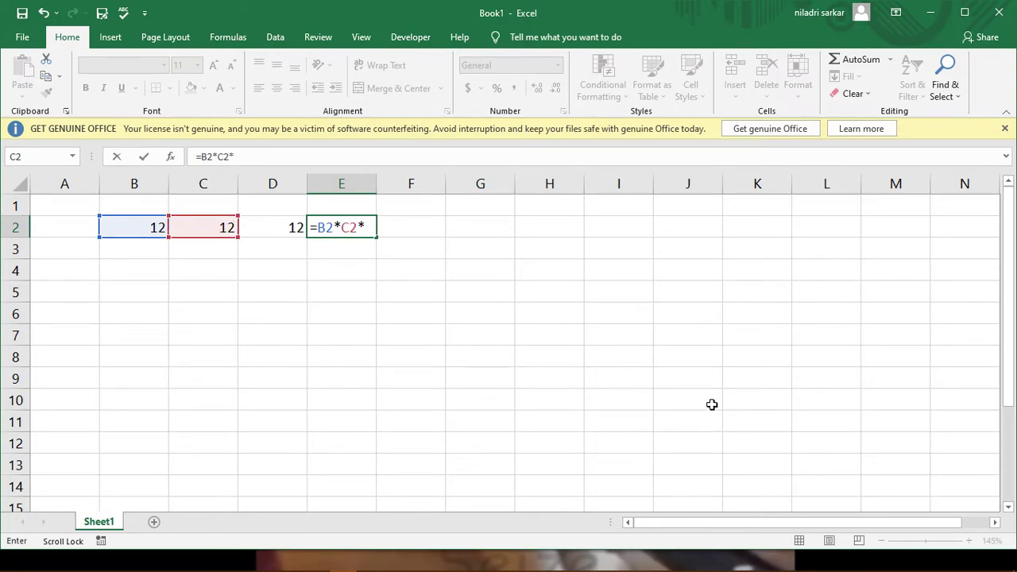
click(277, 226)
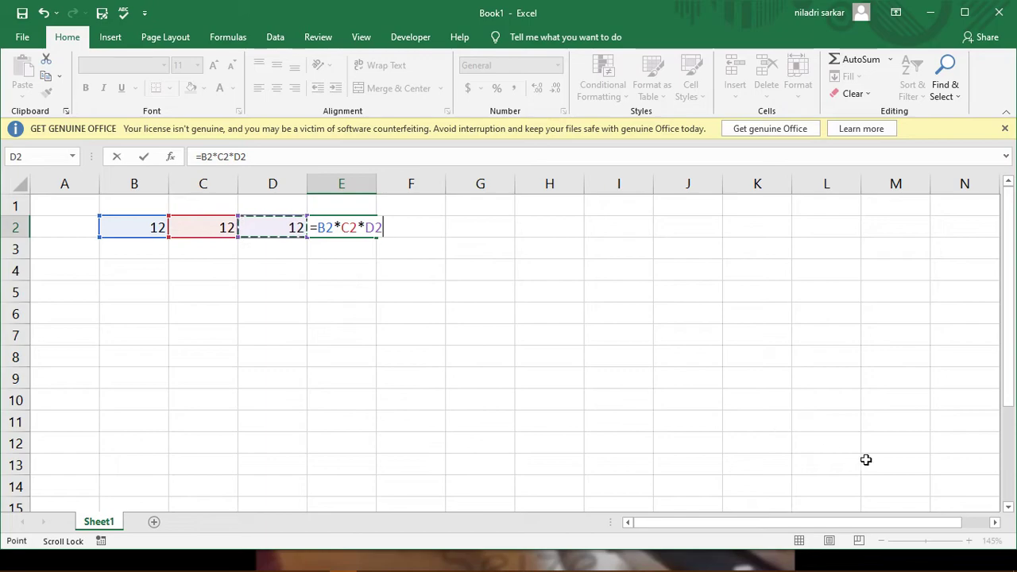
key(Return)
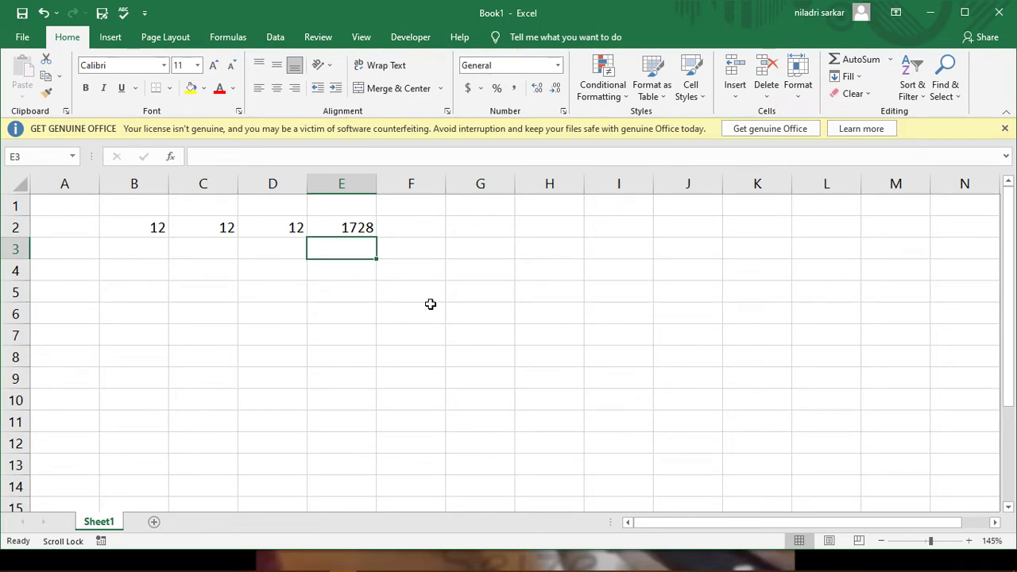
click(345, 228)
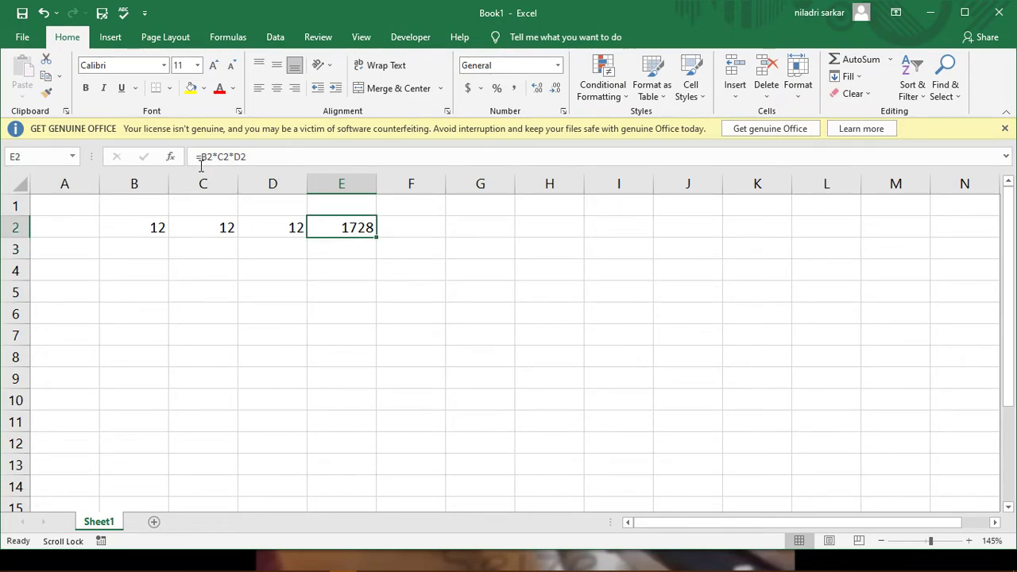
Step: Clear the existing product formula from E2
click(468, 310)
click(359, 230)
key(Delete)
Step: Rebuild E2 as =(B2*C2*D2) returning 1728, then delete it again
click(398, 320)
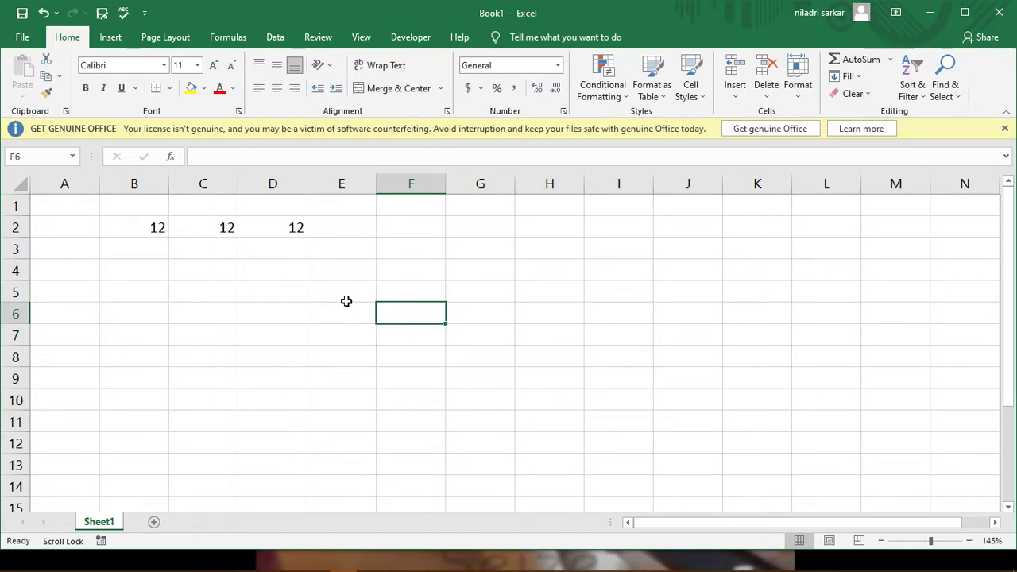
click(334, 231)
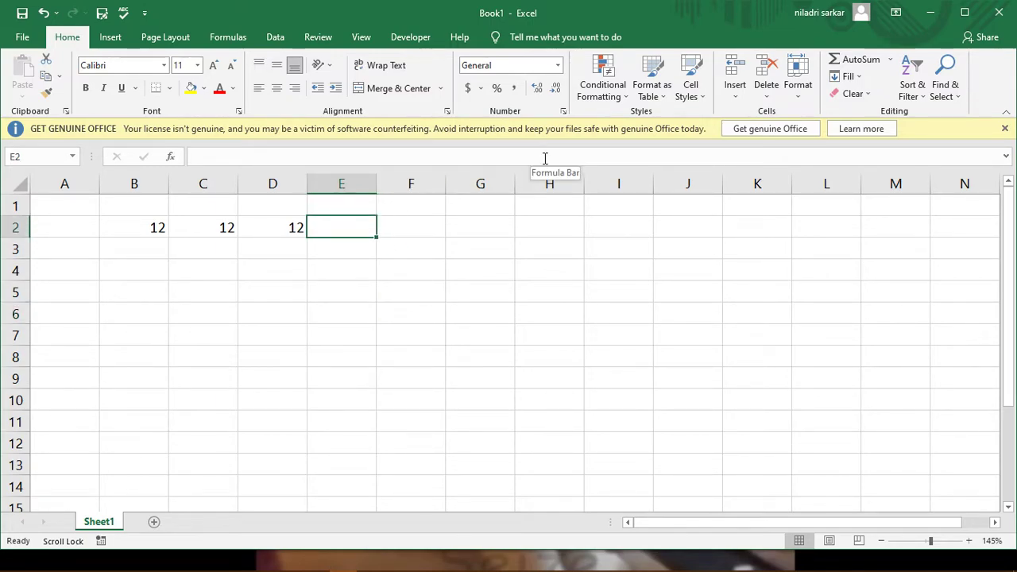
text(=)
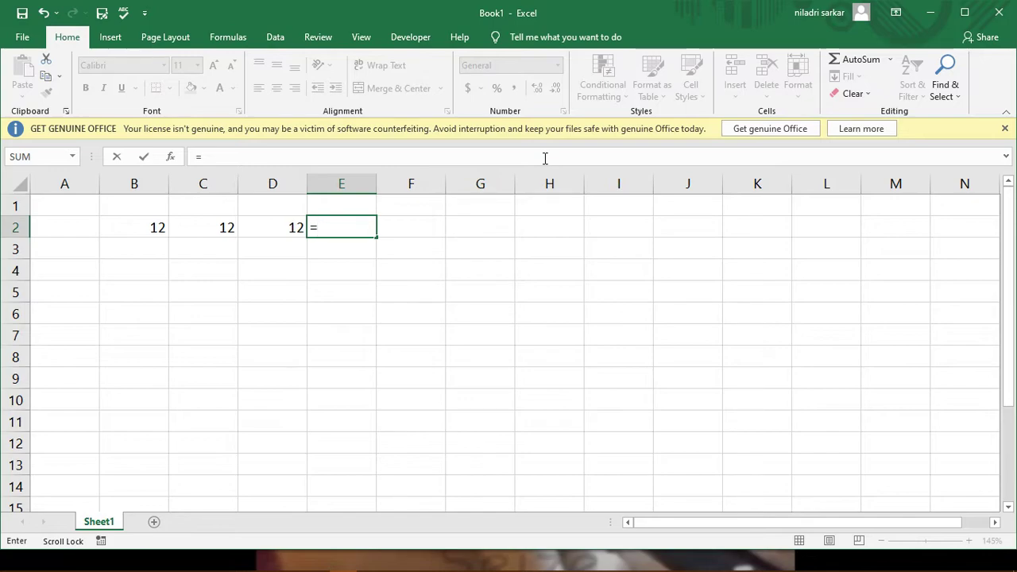
text(()
click(161, 232)
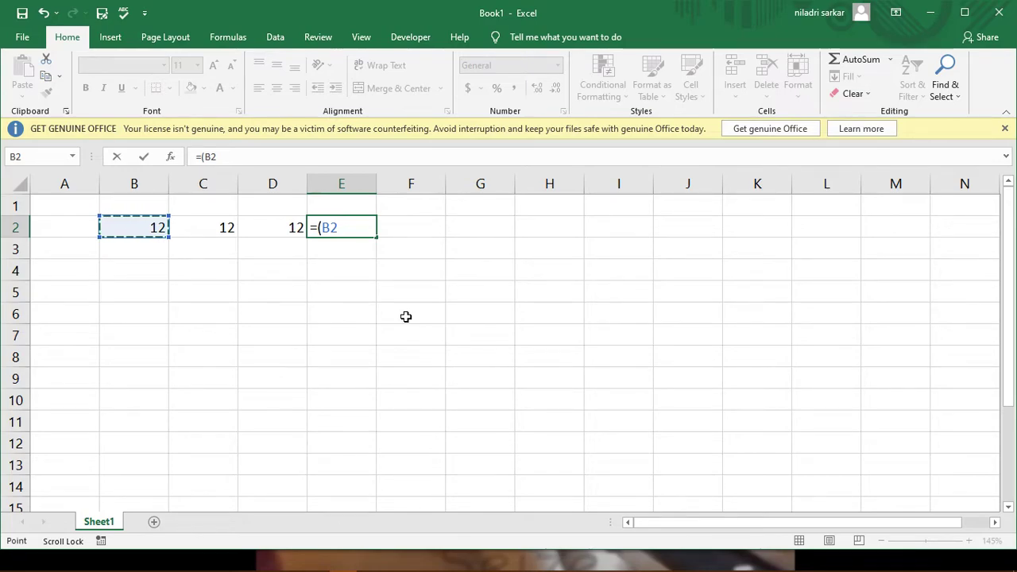
text(*)
click(210, 228)
text(*)
click(290, 234)
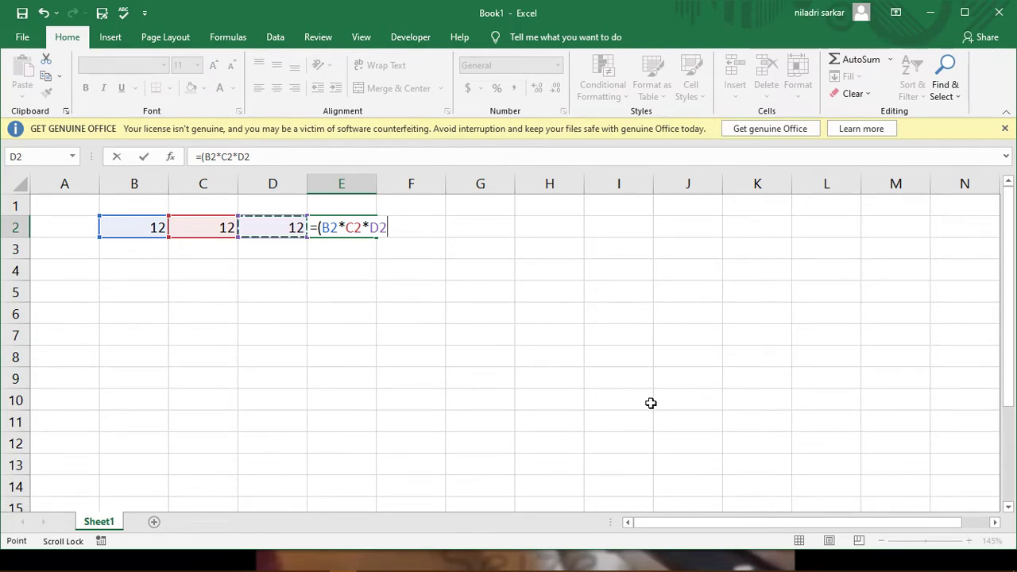
text())
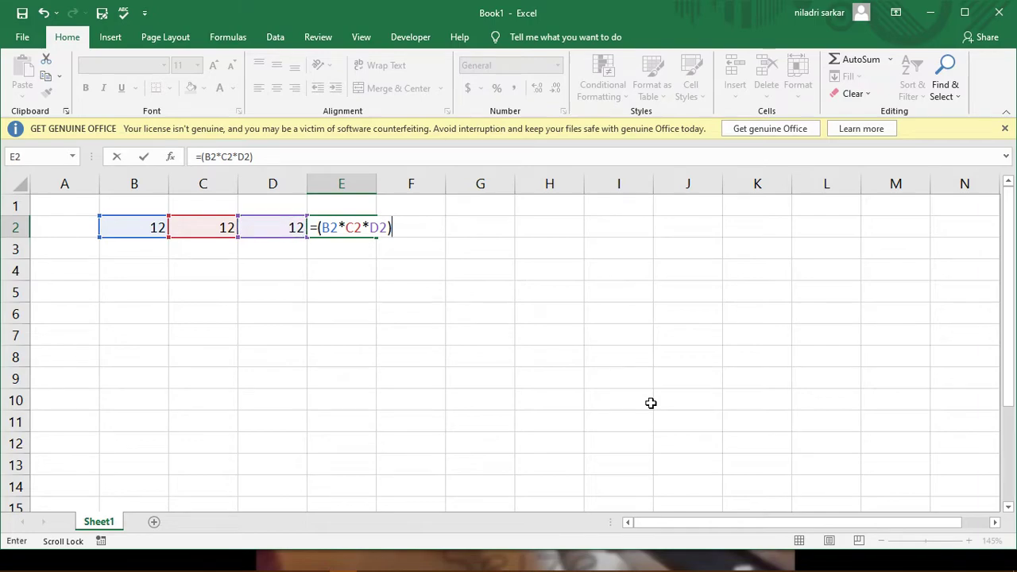
key(Return)
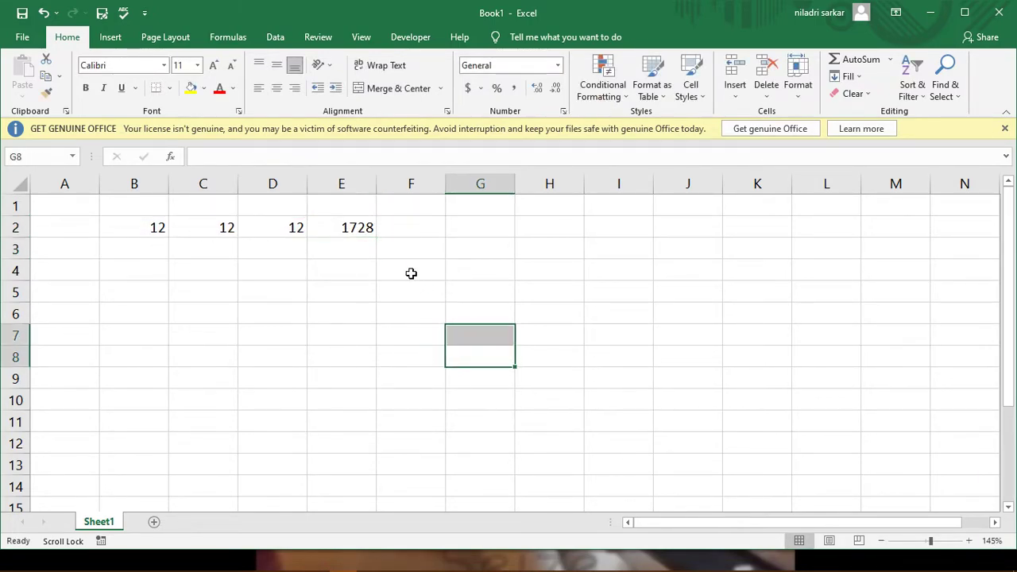
click(362, 237)
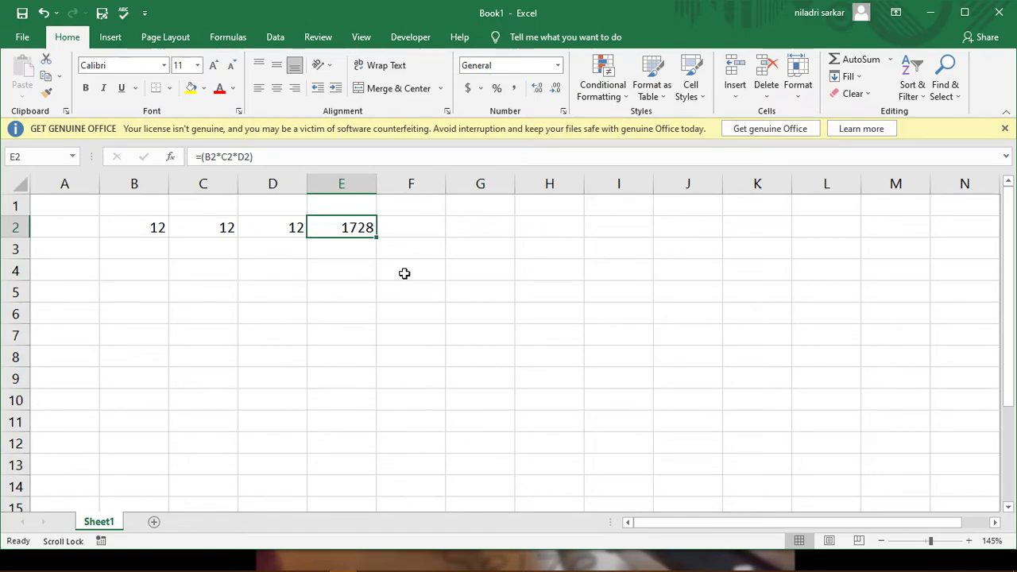
key(Delete)
Step: Enter =PRODUCT(B2:D2) in E2 via autocomplete, returning 1728
click(470, 373)
click(341, 232)
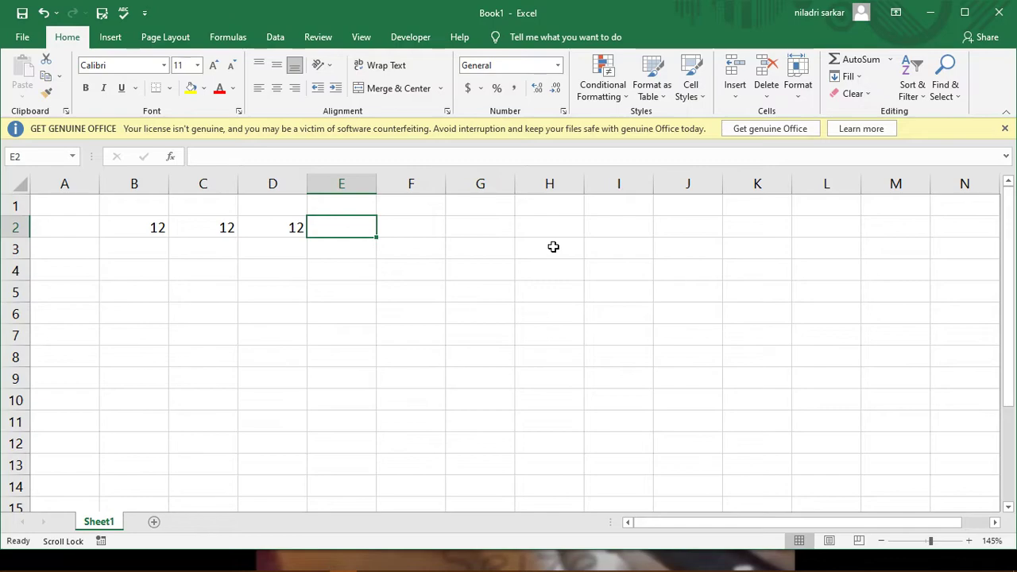
text(=)
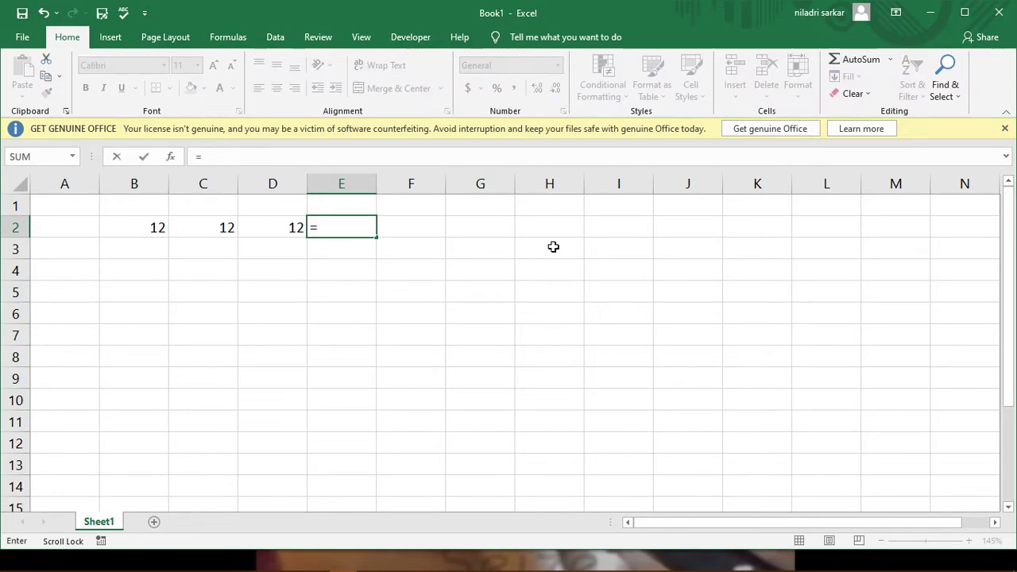
text(pro)
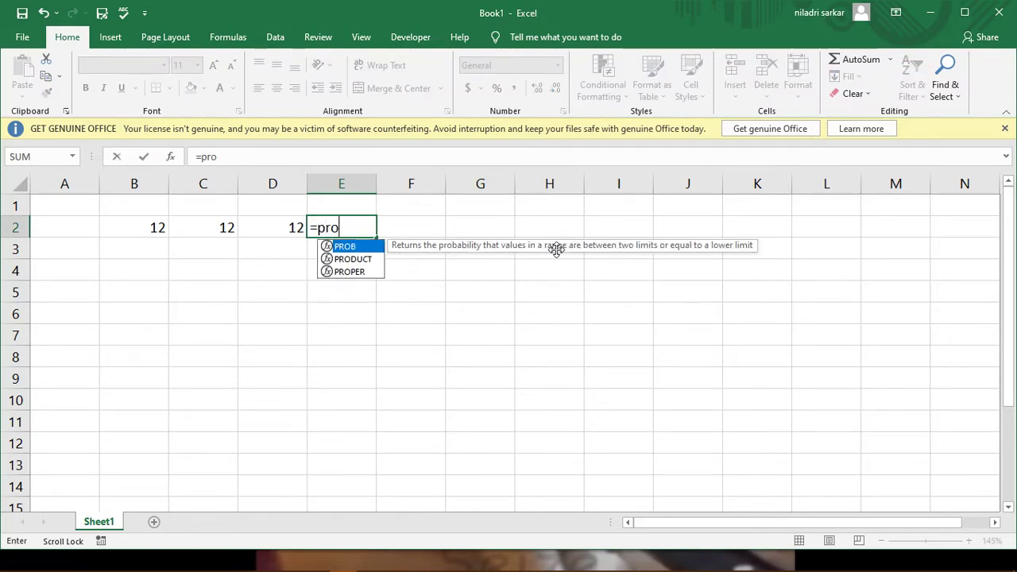
text(d)
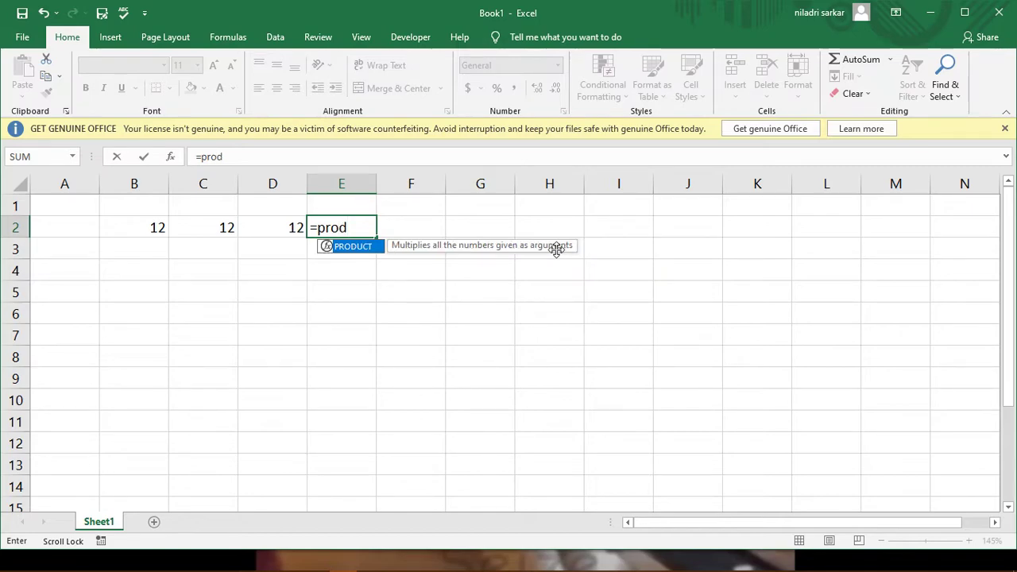
key(Tab)
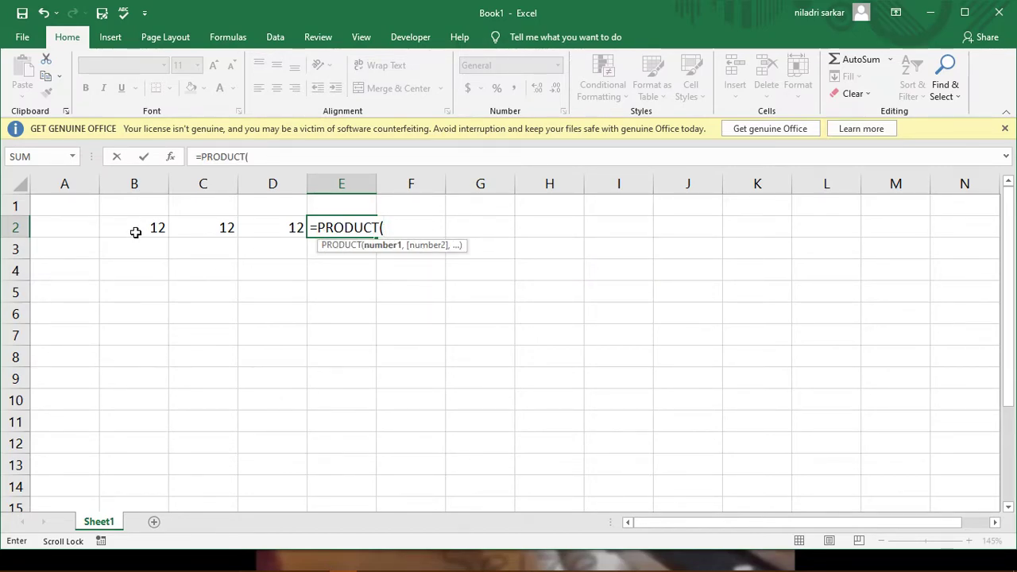
drag(136, 229, 271, 230)
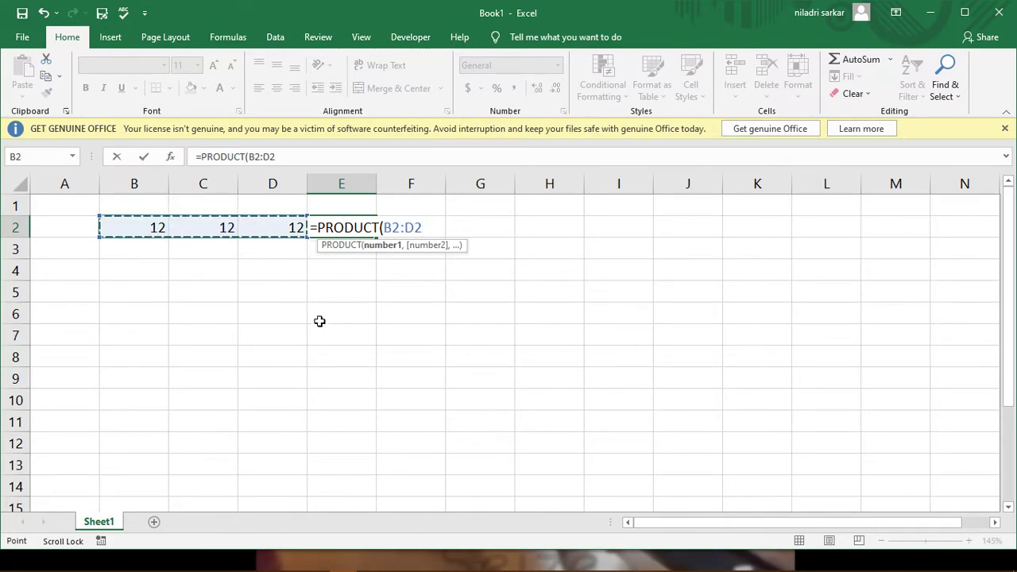
text())
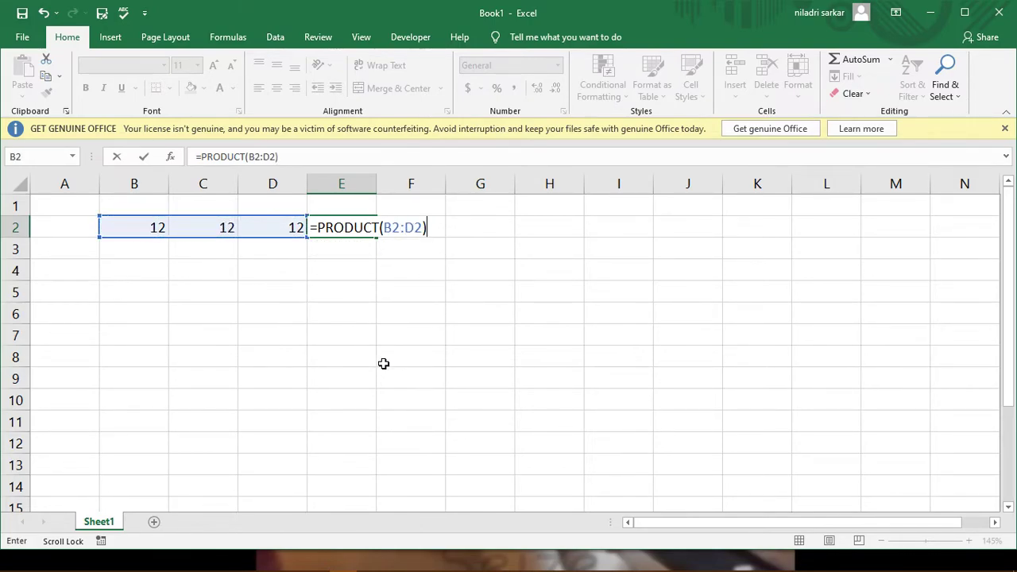
key(Return)
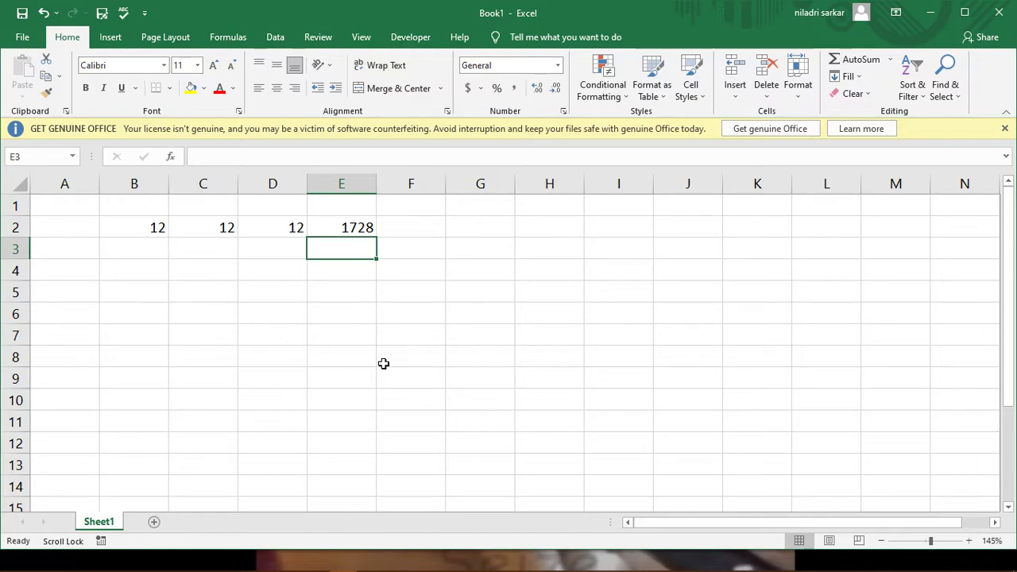
click(370, 235)
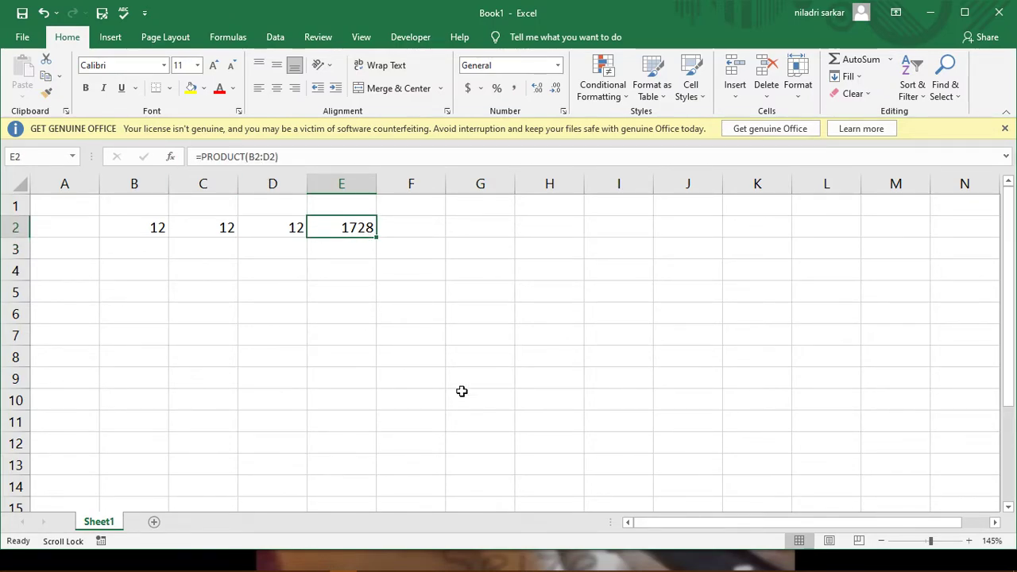
Step: Replace E2 with =(B2,C2,D2) without a function name, producing #VALUE!
key(Delete)
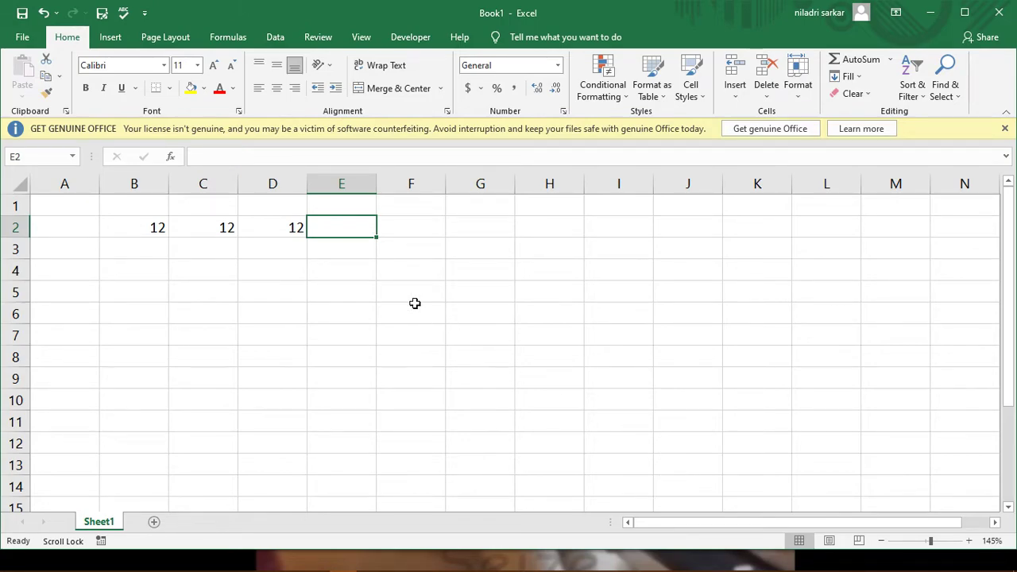
text(=)
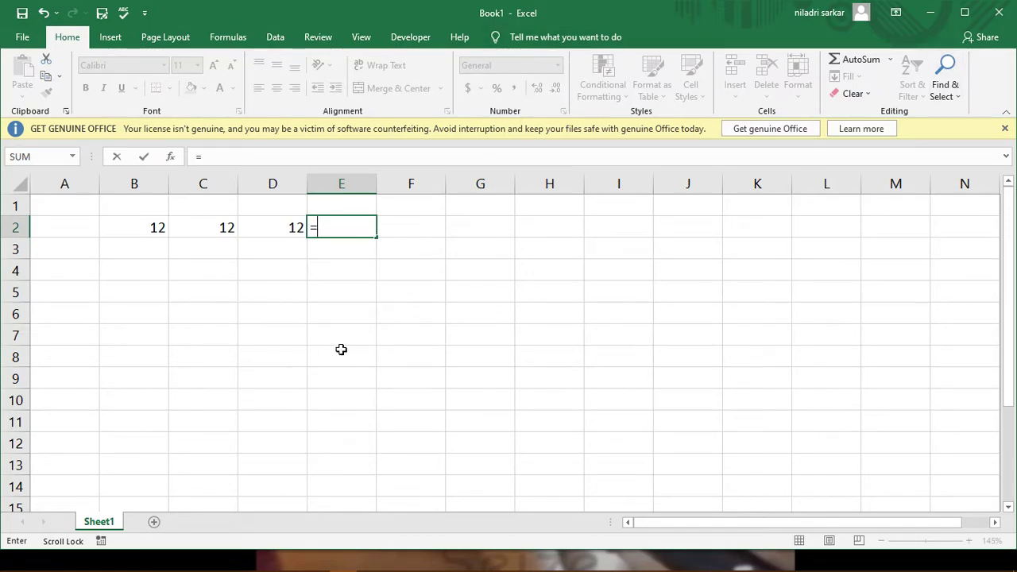
text(()
click(147, 236)
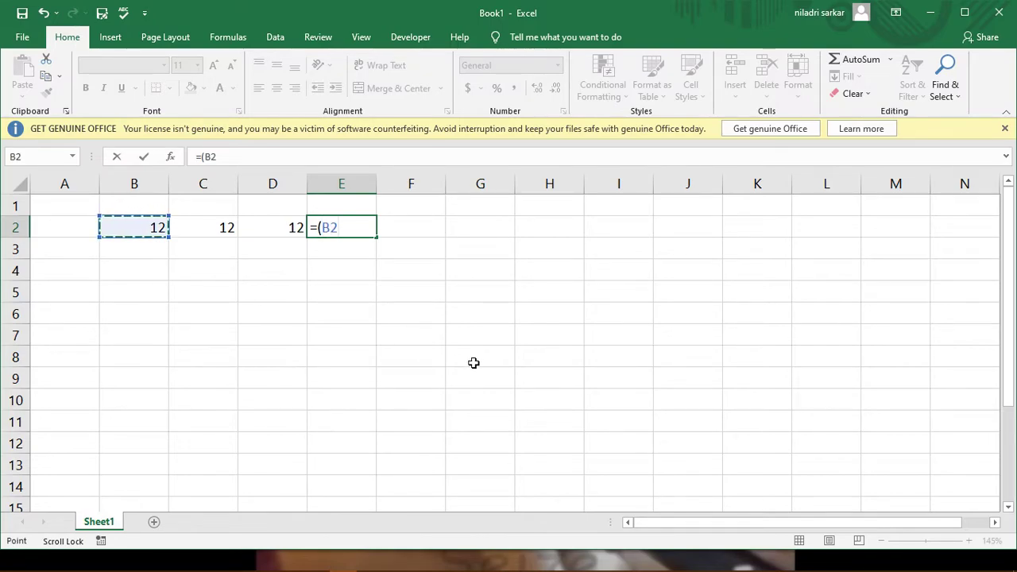
text(,)
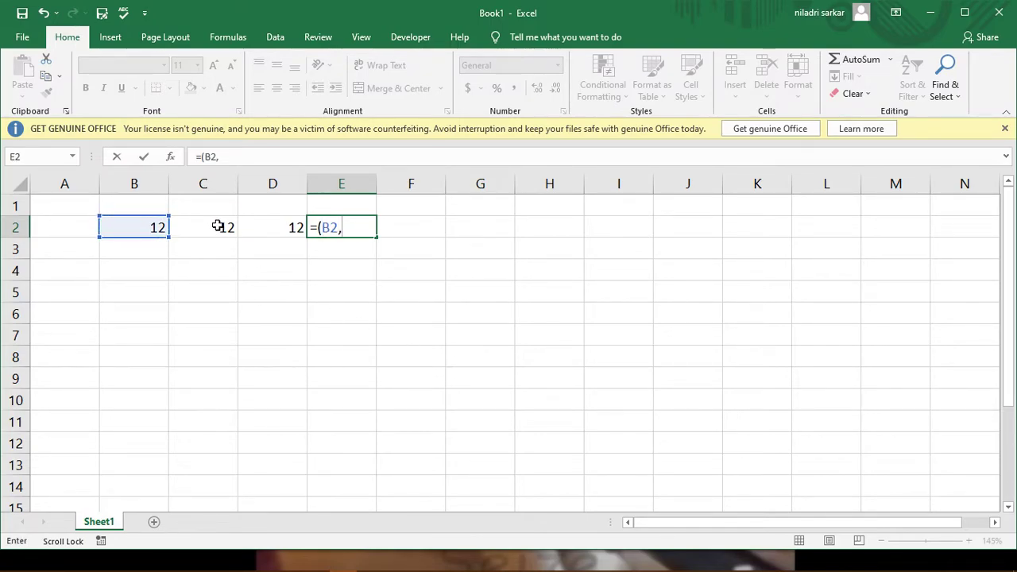
click(219, 229)
text(,)
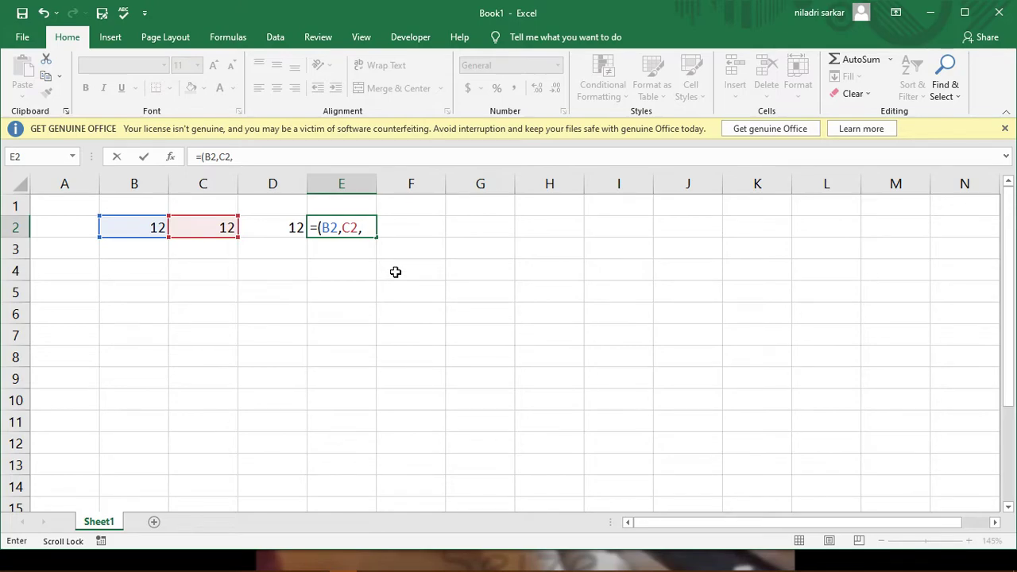
click(288, 230)
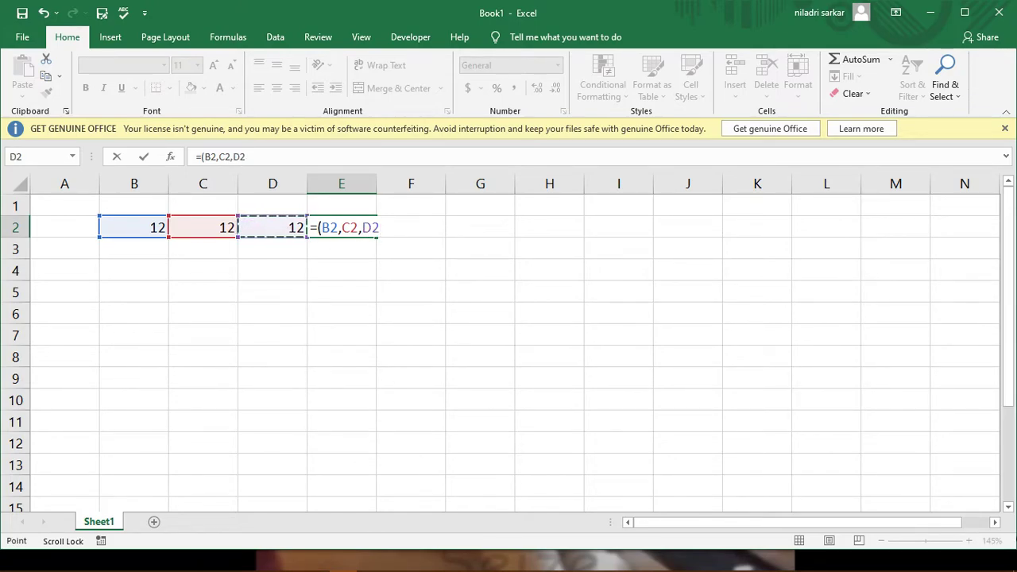
text())
key(Return)
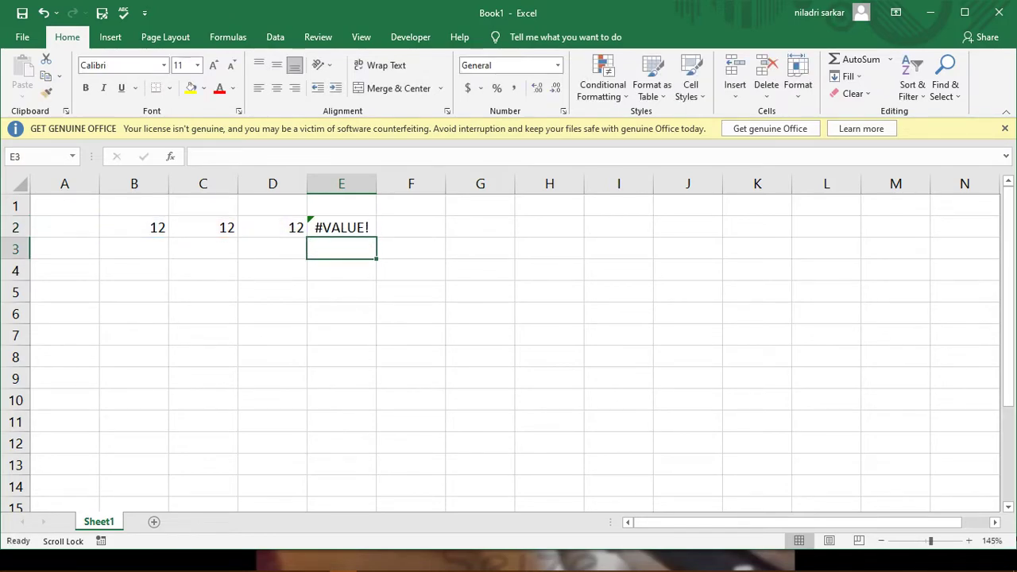
click(914, 494)
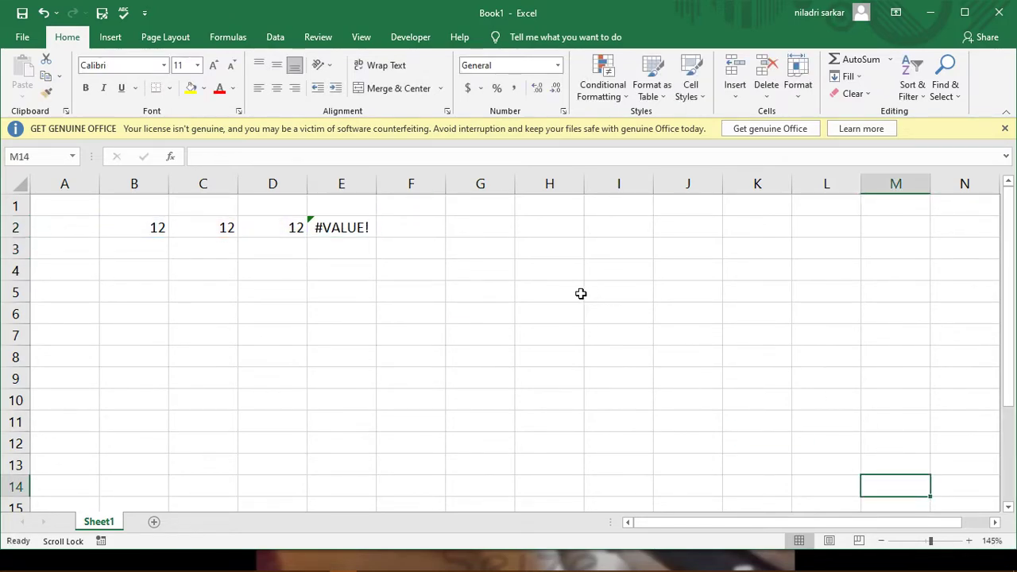
click(343, 235)
Step: Enter a misspelled =pro function in E2, which returns #NAME?
key(Delete)
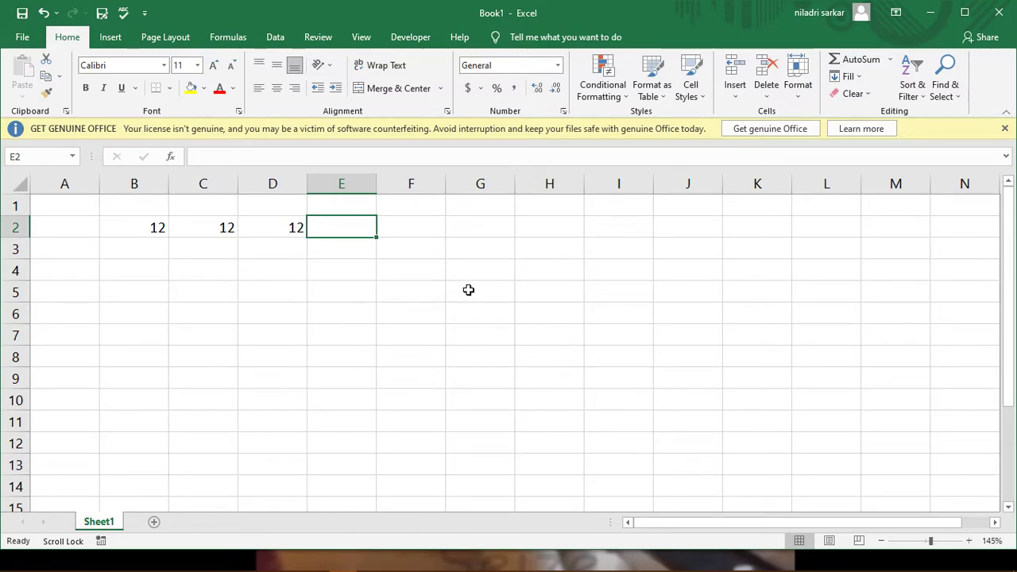
text(=peo)
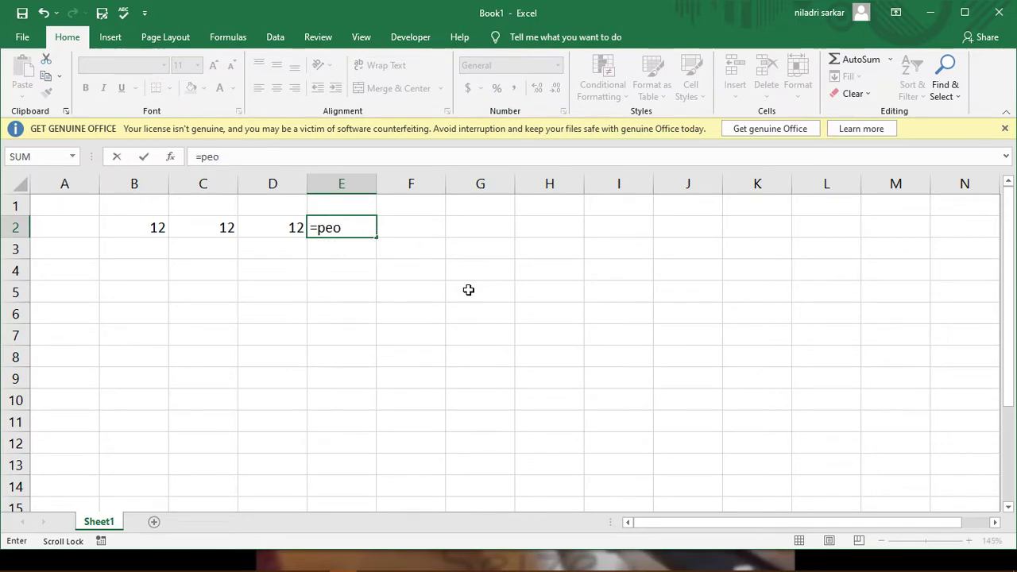
key(BackSpace)
key(BackSpace)
text(eo)
key(BackSpace)
key(BackSpace)
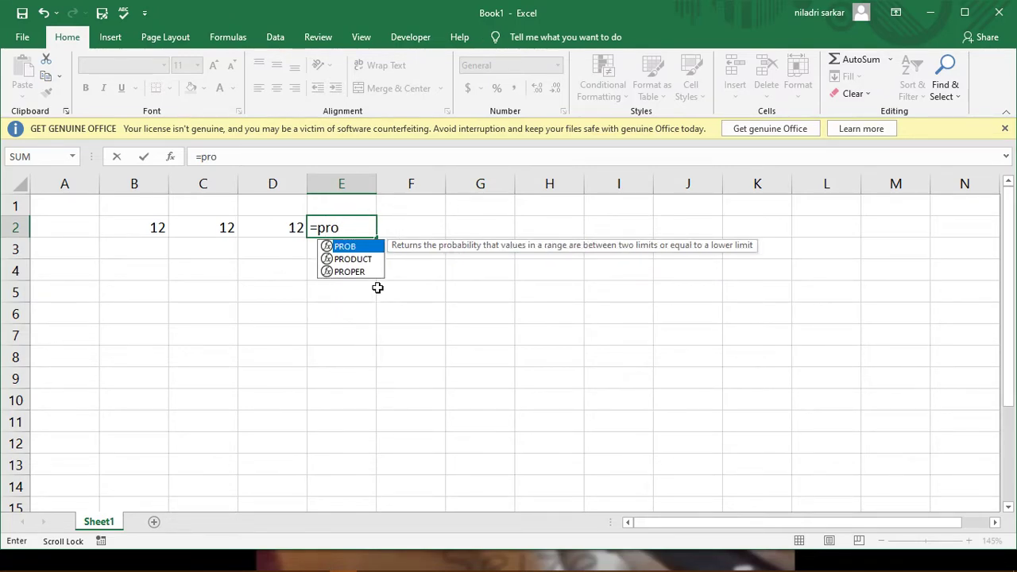
click(361, 259)
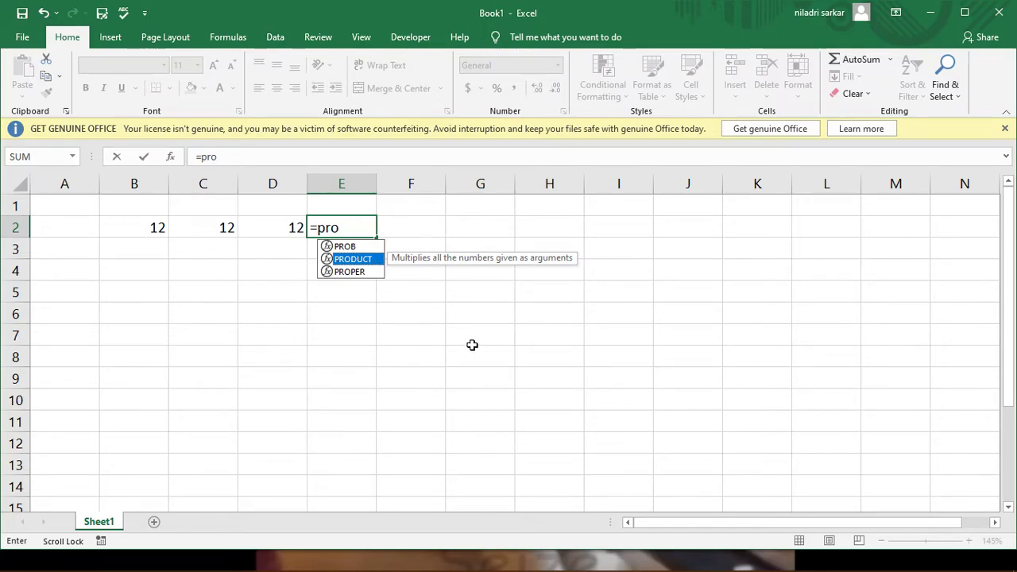
key(Return)
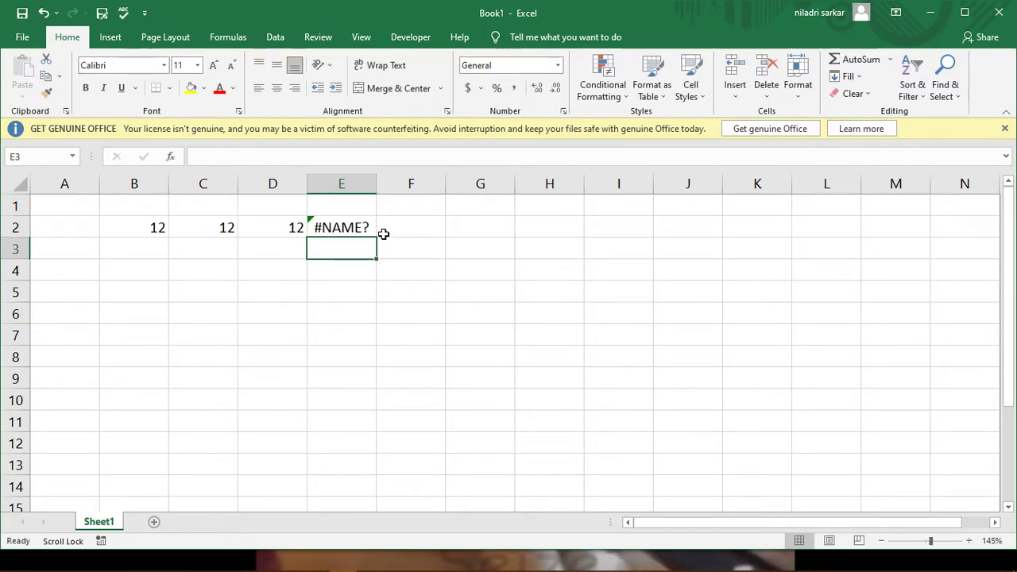
Step: Widen column E slightly and clear E2
click(405, 228)
drag(385, 187, 389, 187)
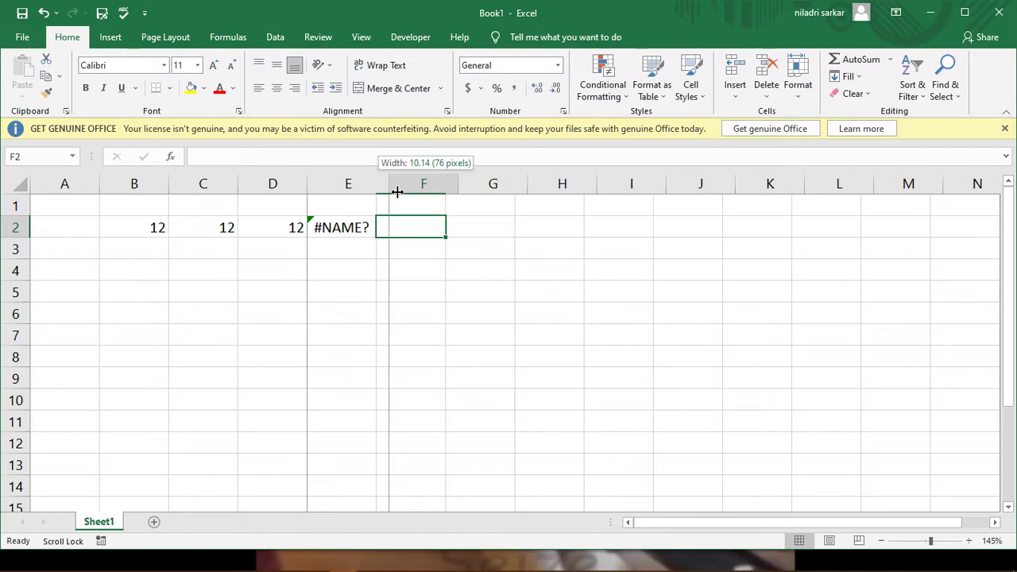
key(Left)
key(Delete)
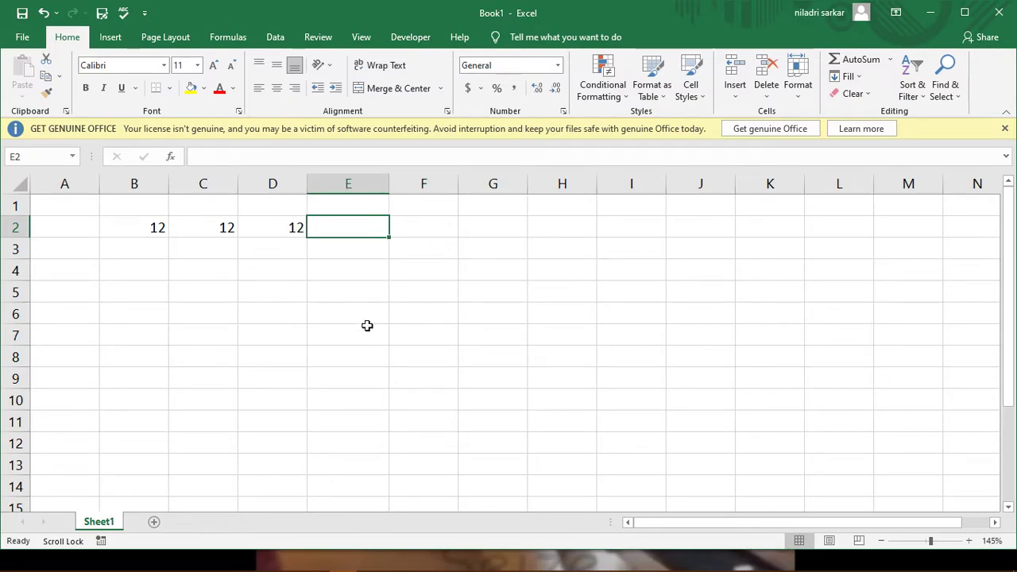
Step: Enter =PRODUCT(B2,C2,D2,) in E2 by clicking each cell, giving 1728
text(=)
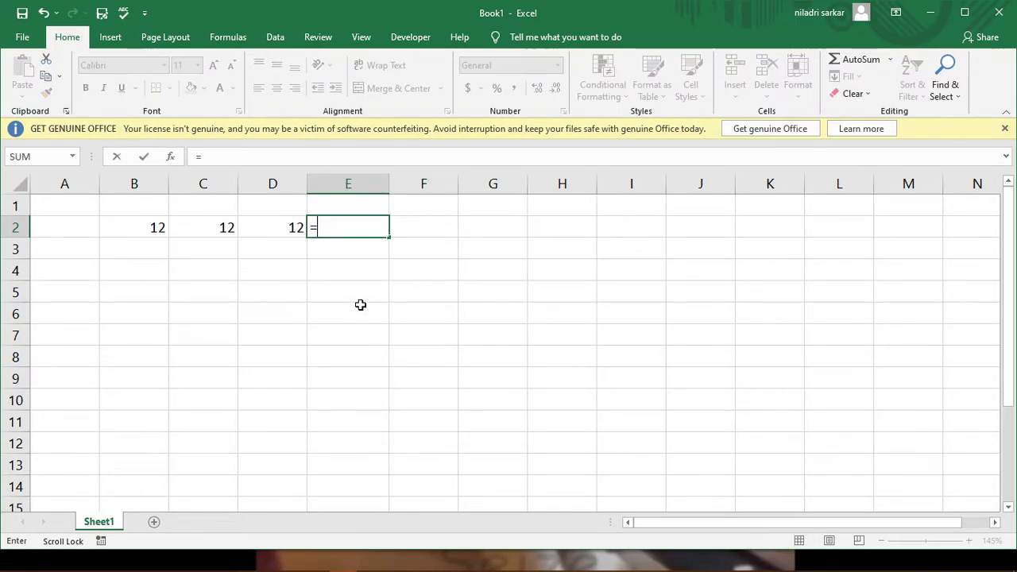
text(pro)
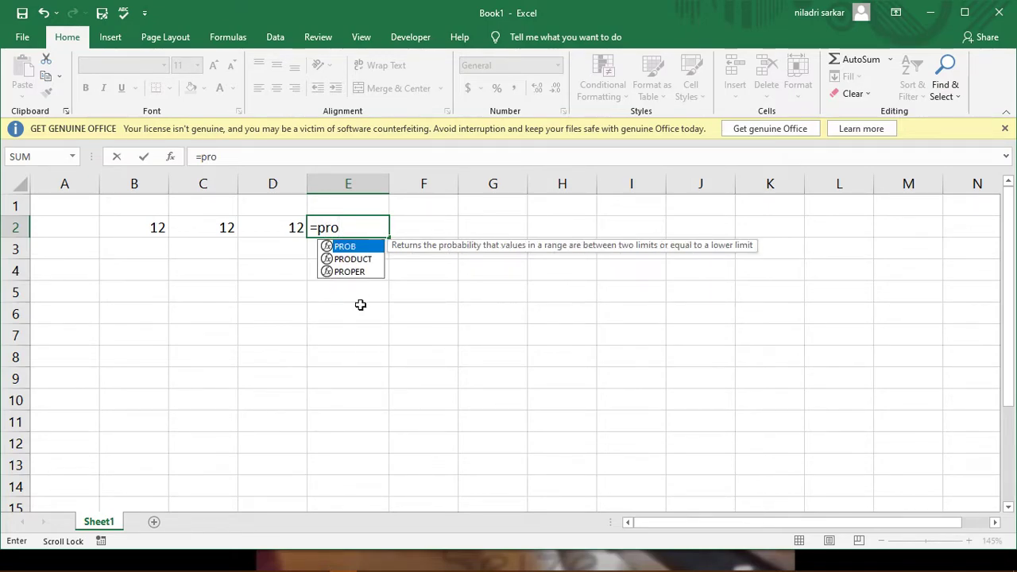
text(duct)
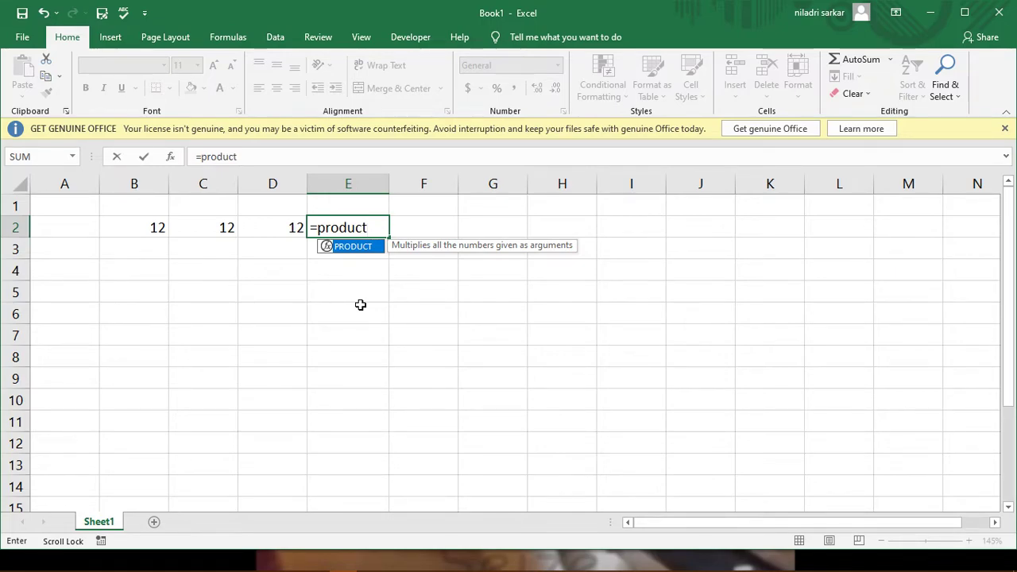
text(()
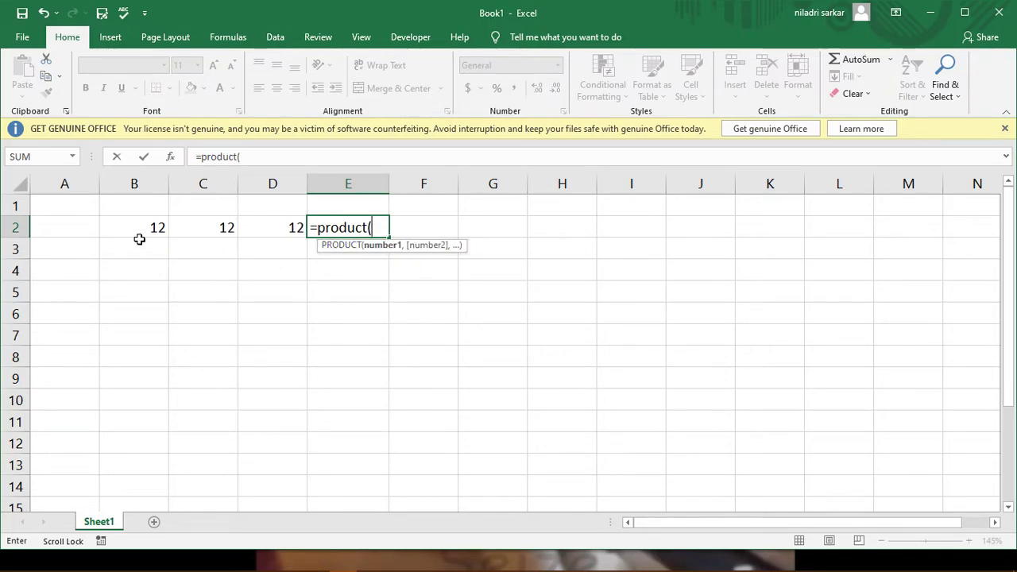
click(140, 237)
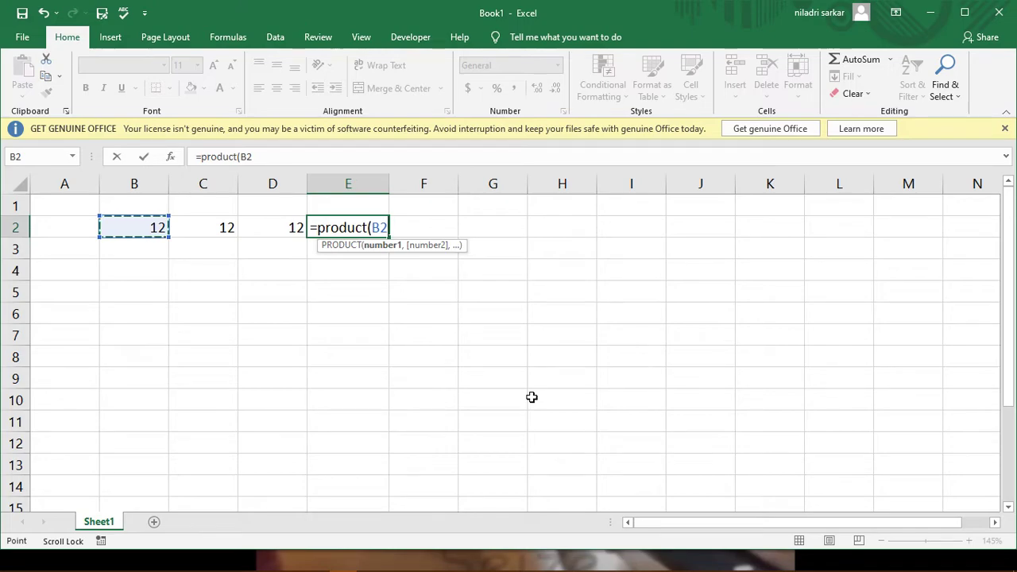
text(,)
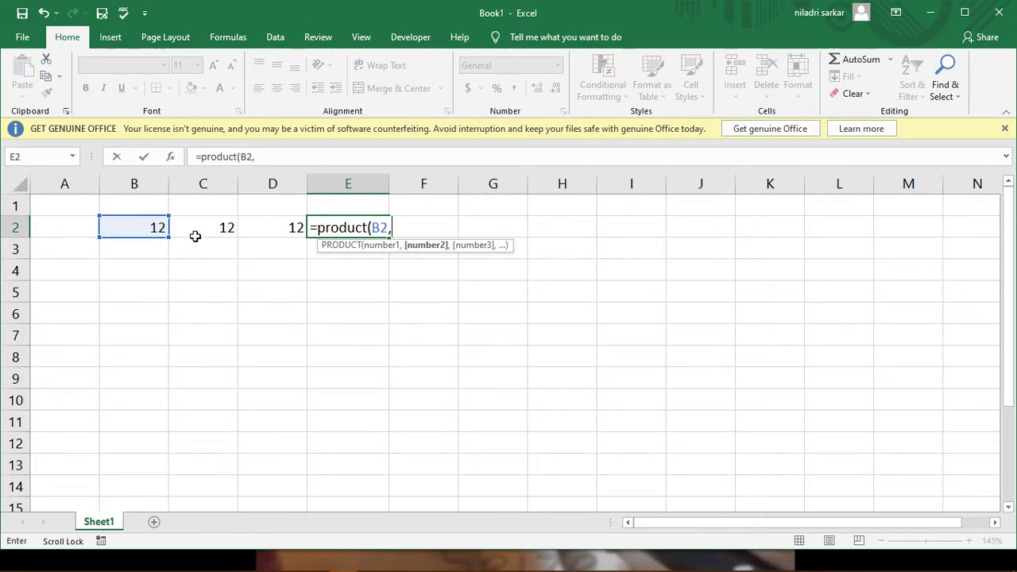
drag(196, 233, 198, 253)
click(380, 318)
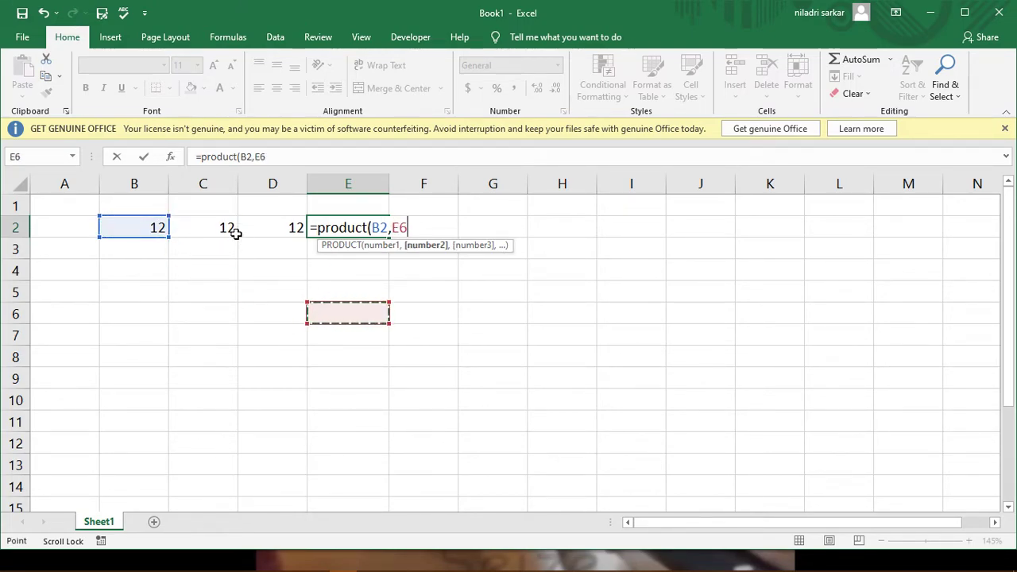
click(231, 229)
text(,)
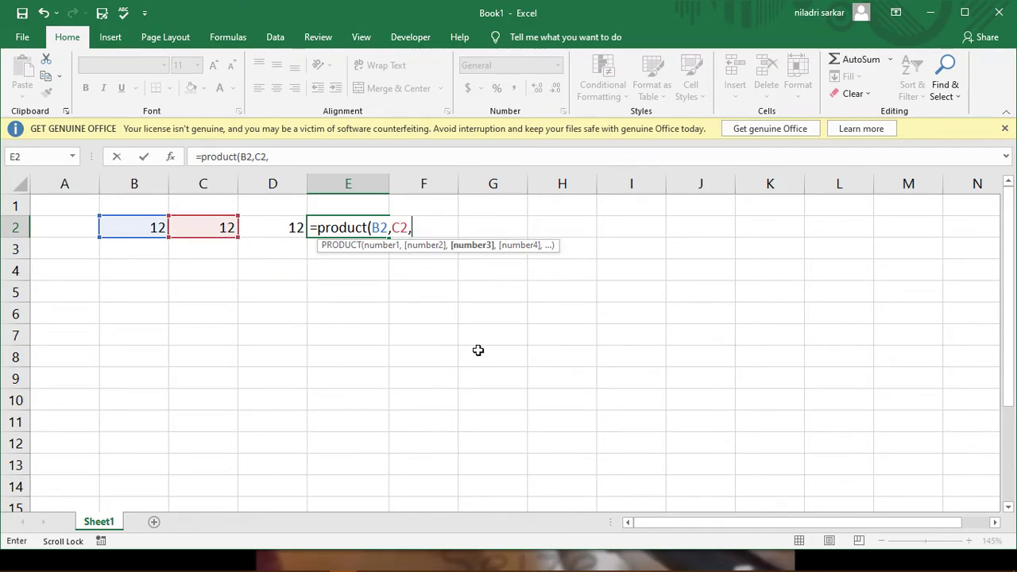
click(274, 230)
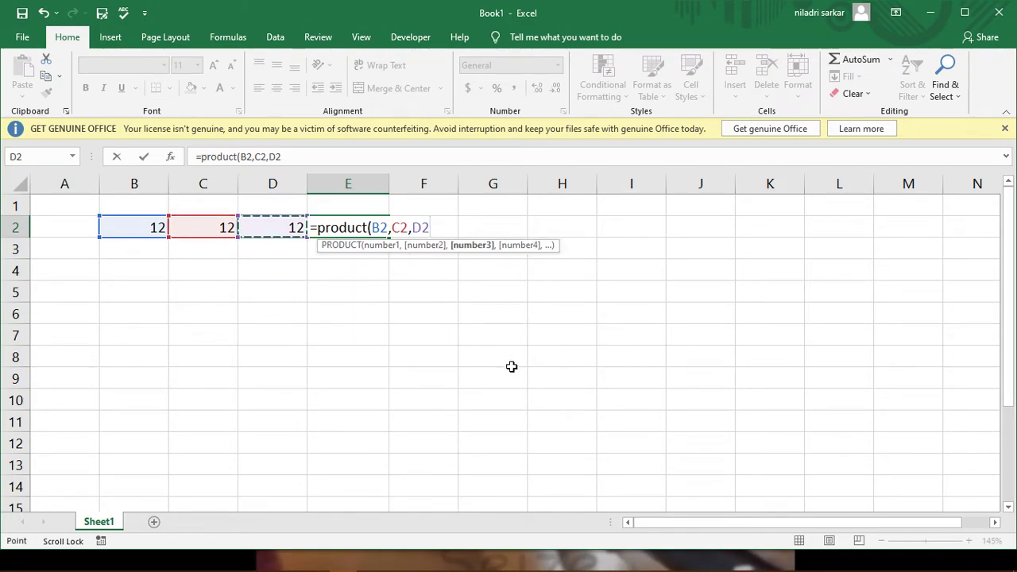
text(,)
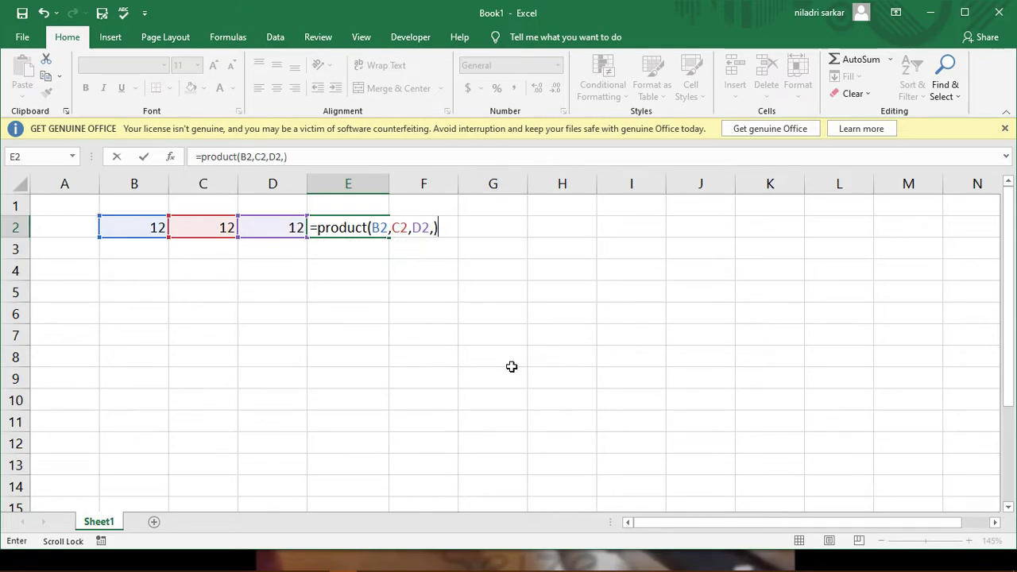
key(Return)
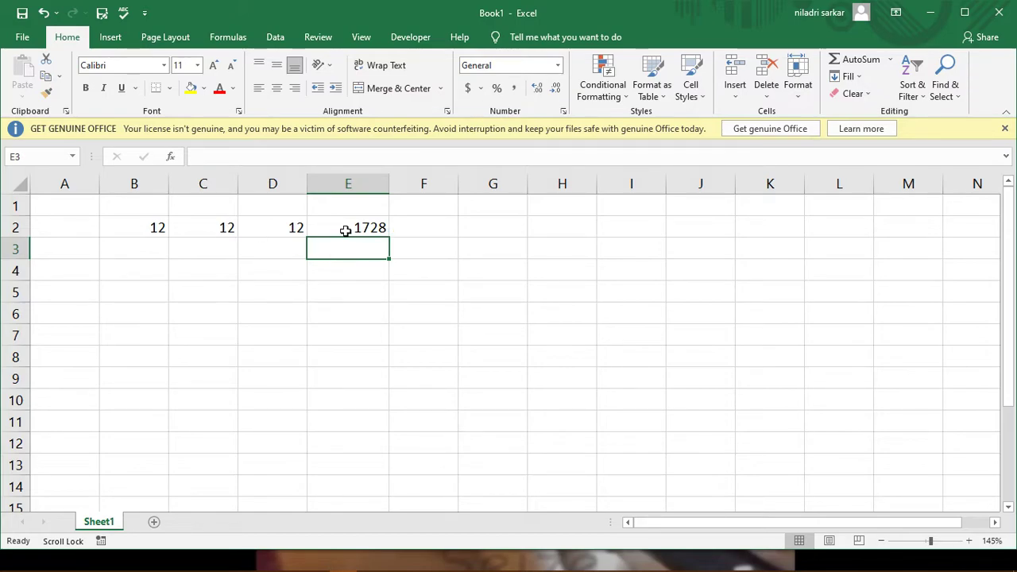
Step: Inspect the PRODUCT formula in E2, then delete it
click(481, 315)
click(350, 233)
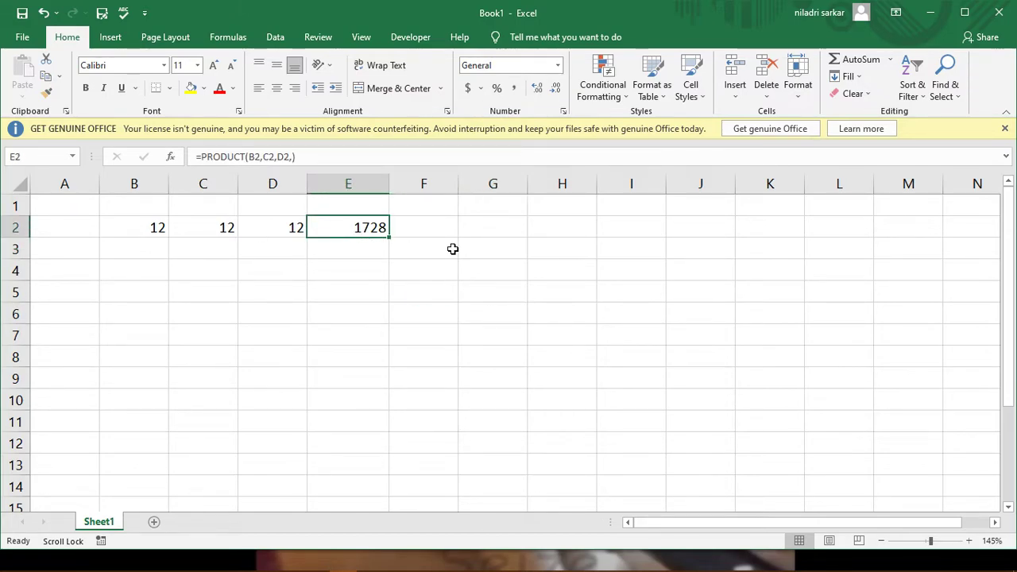
key(Delete)
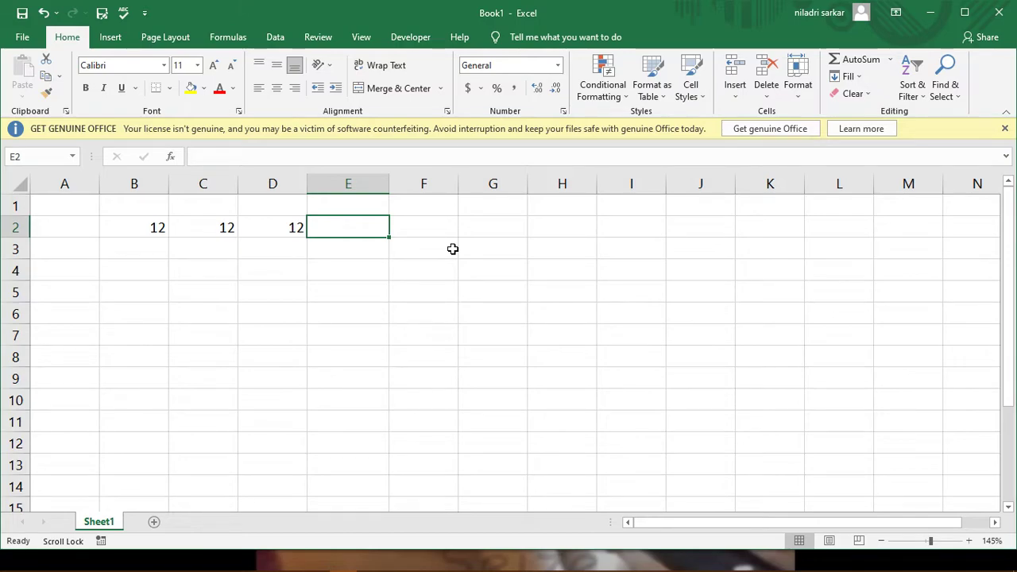
Step: Enter =PRODUCT(B2:D2) in E2 by dragging across B2:D2, confirming 1728
text(=)
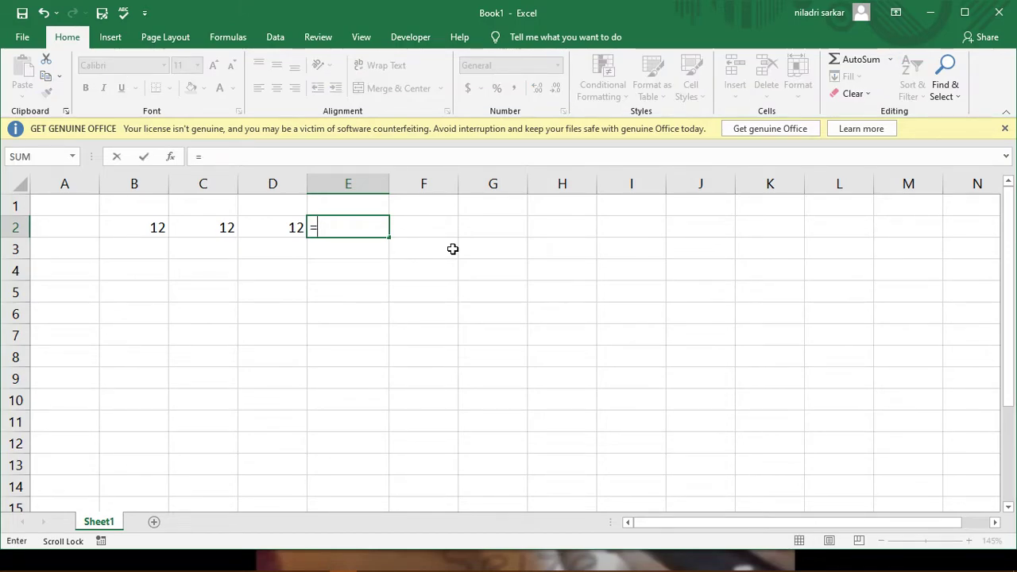
text(pro)
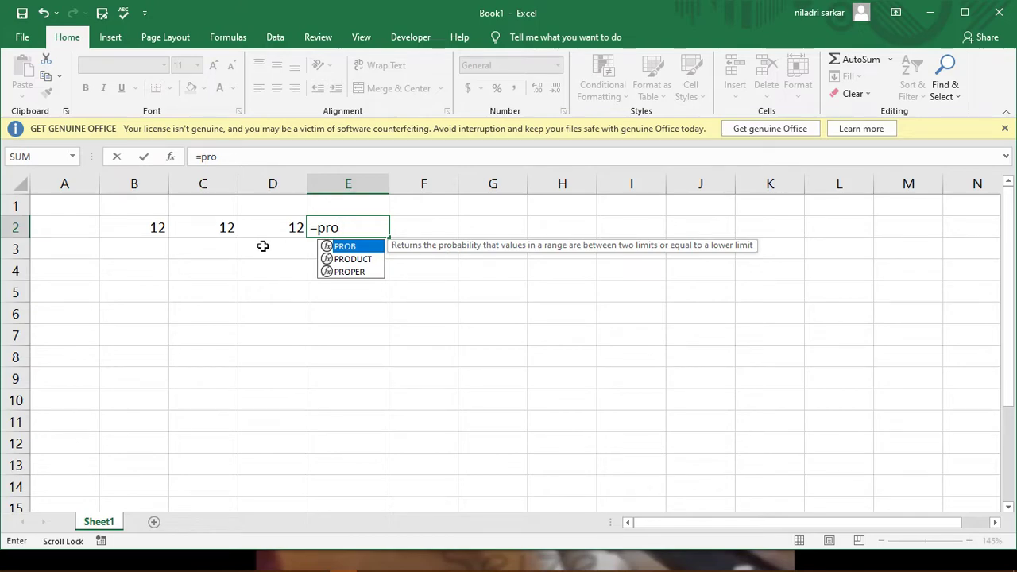
text(duct)
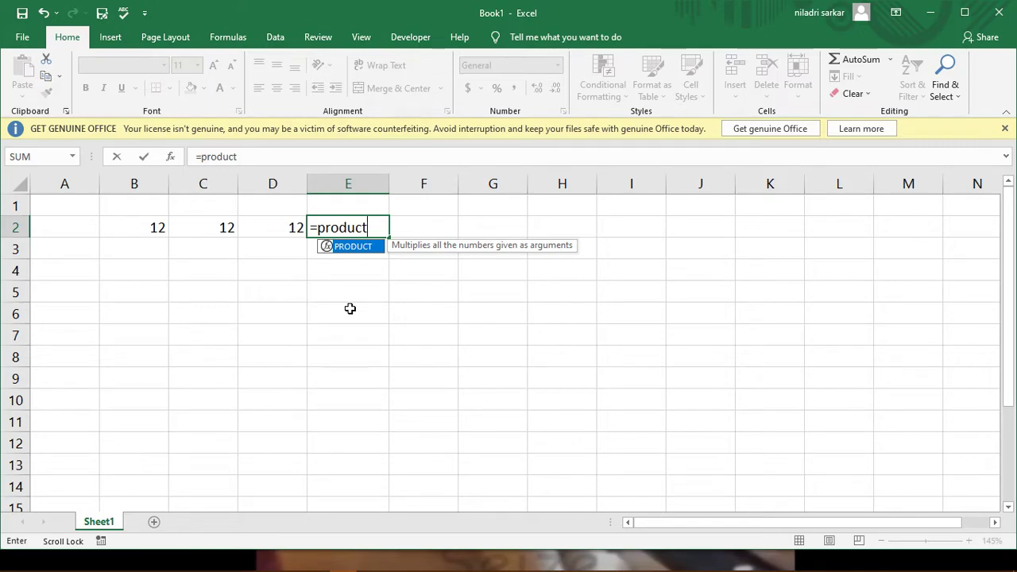
text(()
drag(134, 233, 268, 230)
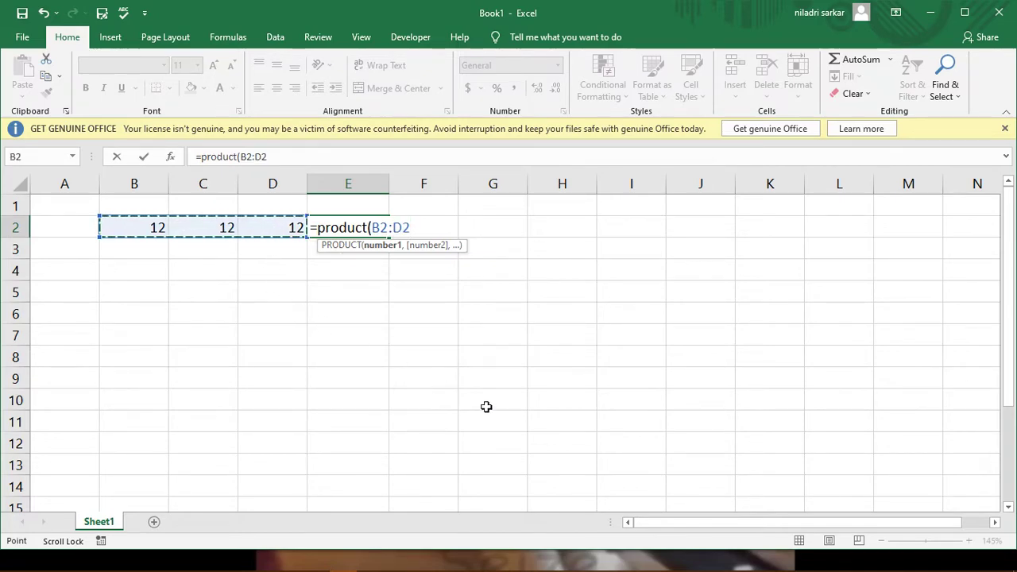
text())
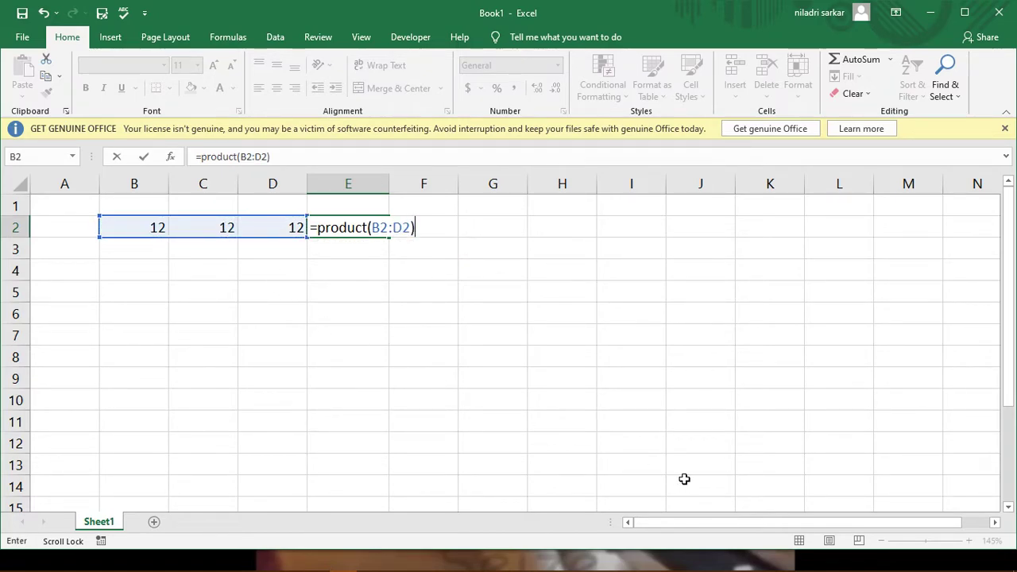
key(Return)
click(416, 311)
click(350, 235)
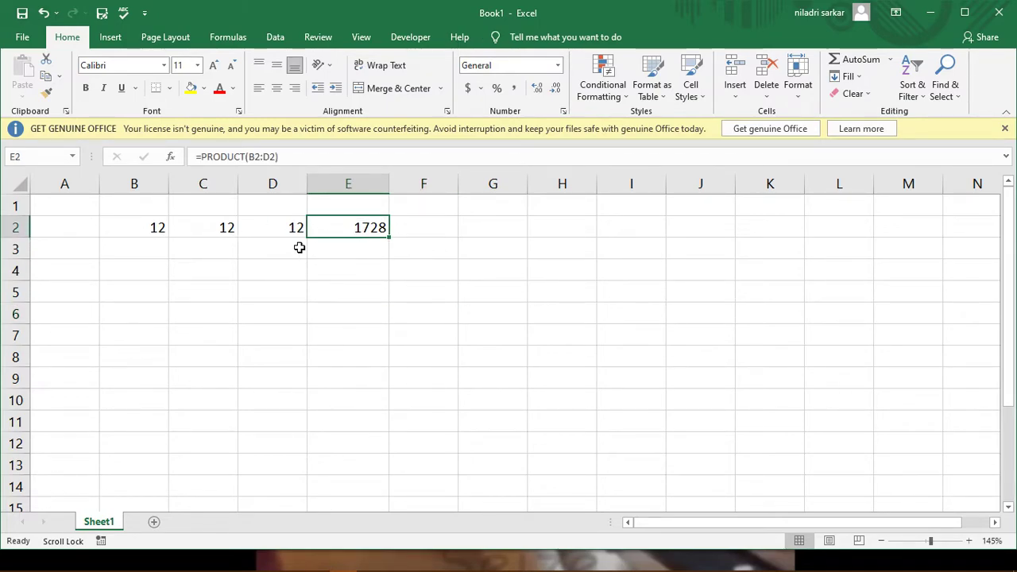
click(433, 299)
click(370, 235)
Step: Clear E2 and D2, then start a new formula with = in D2
key(Delete)
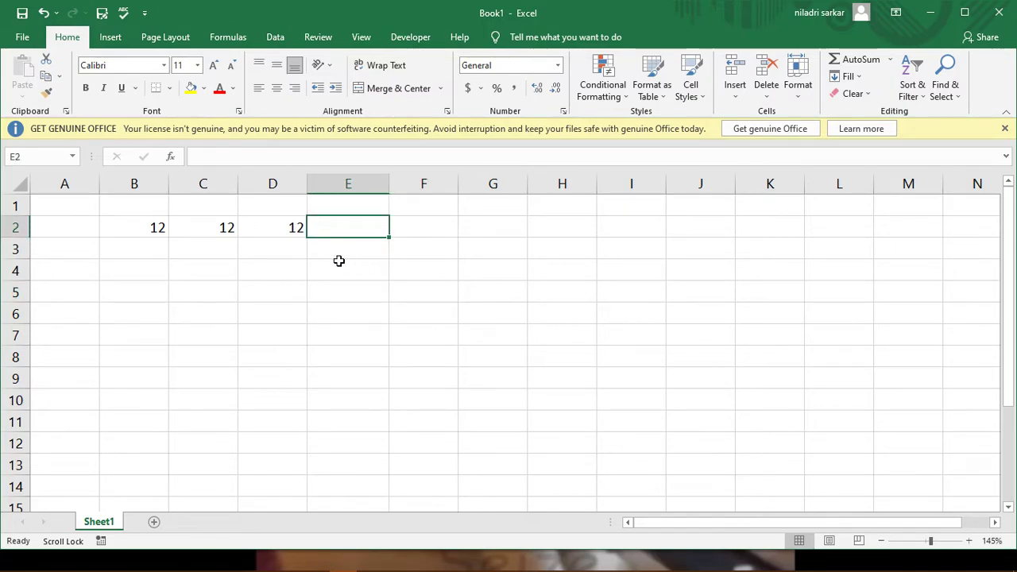
click(281, 232)
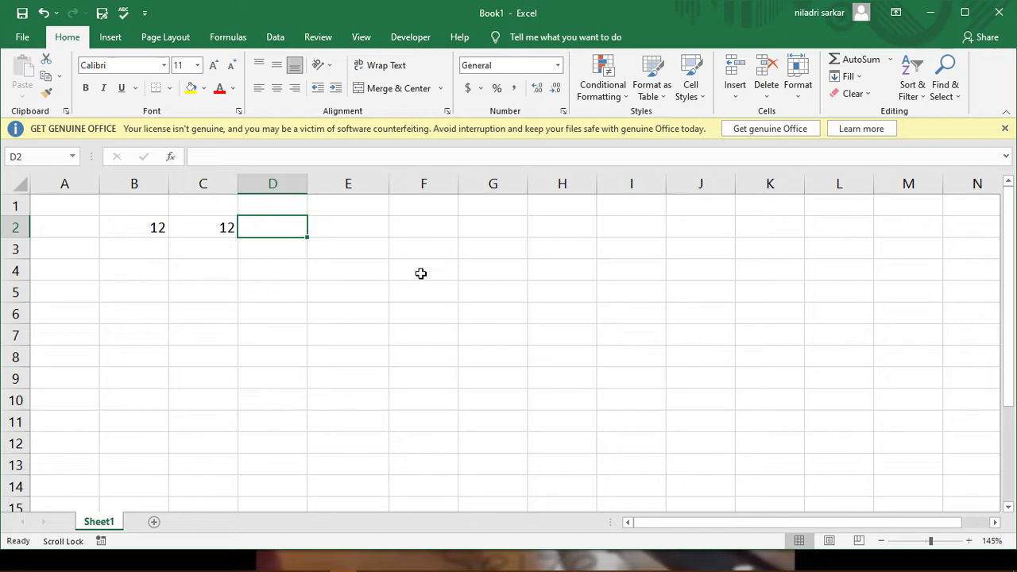
text(=)
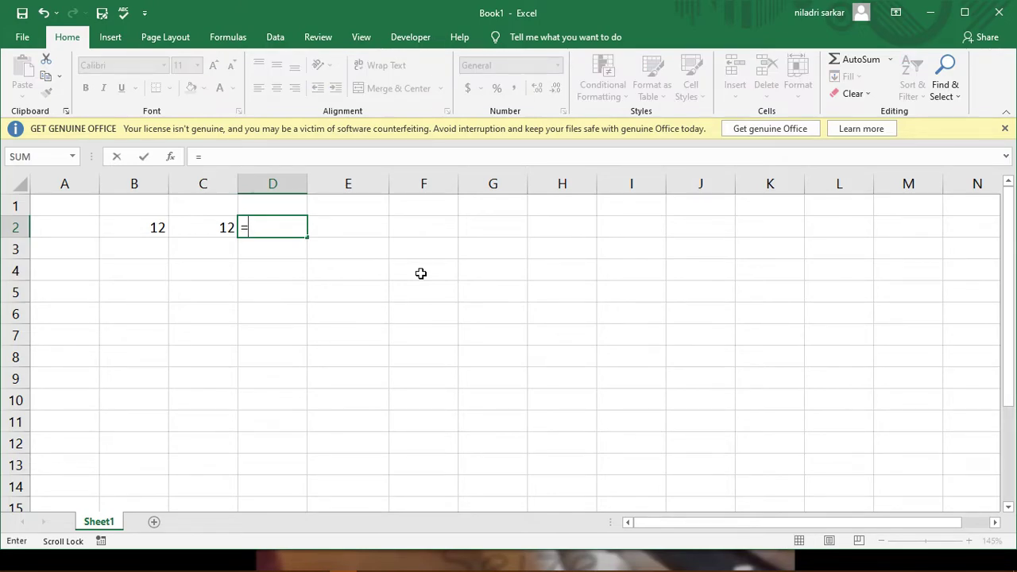
click(137, 235)
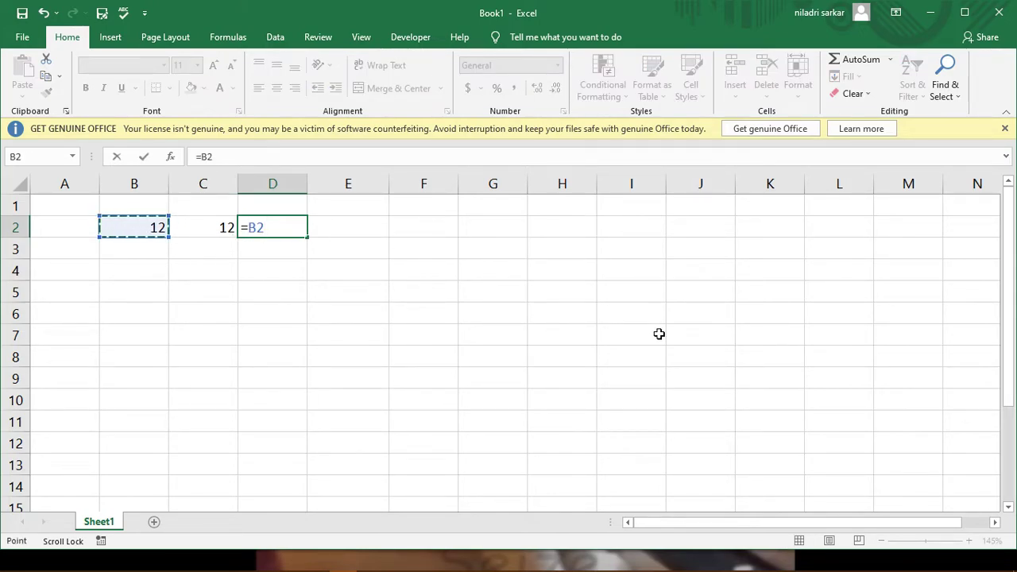
text(*)
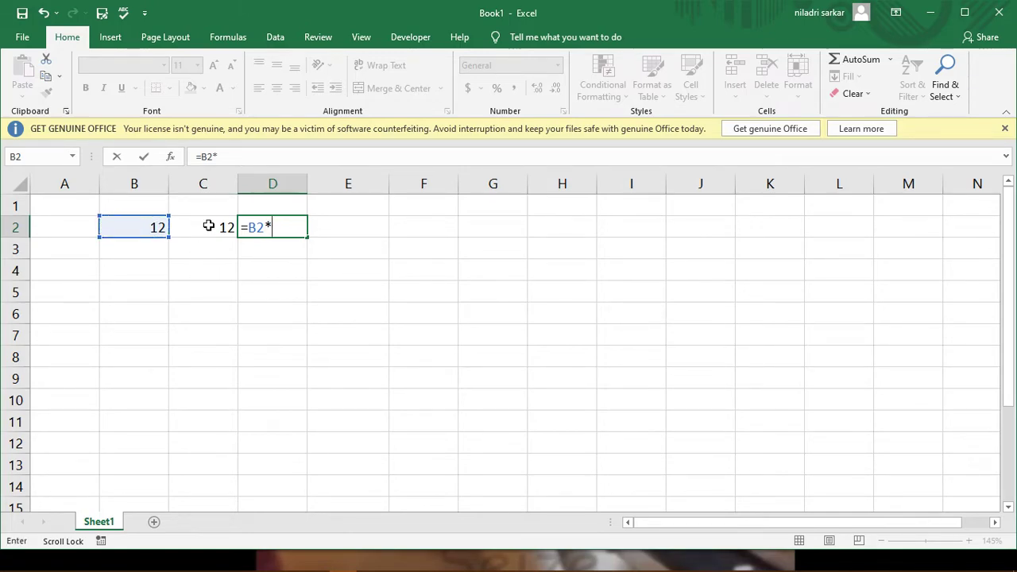
click(214, 232)
key(Return)
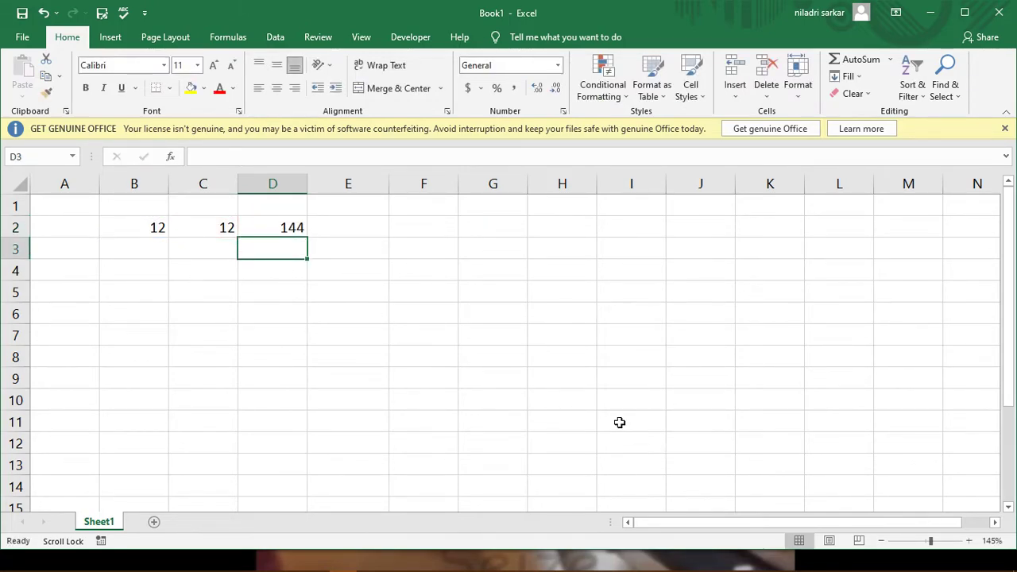
click(286, 226)
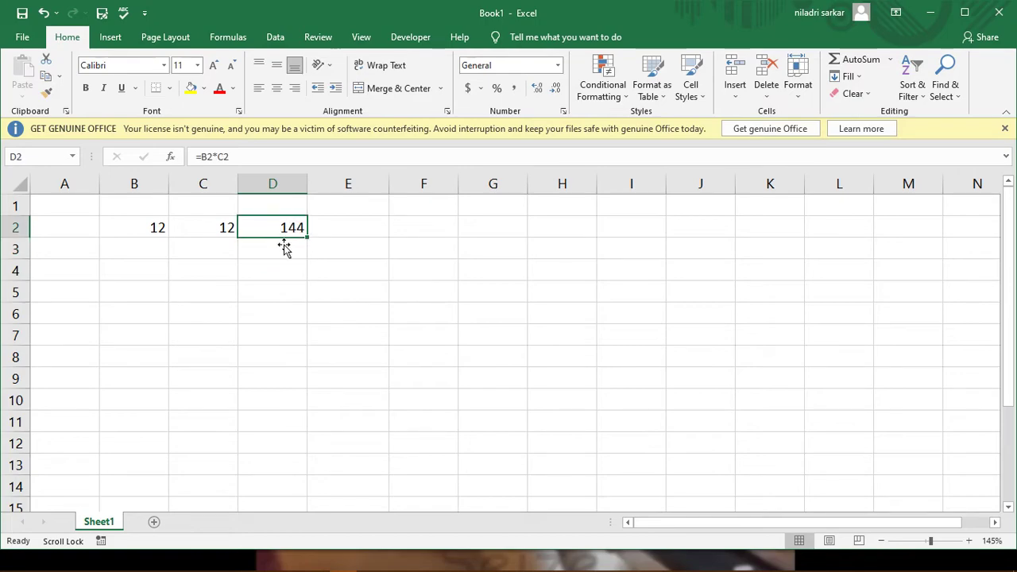
key(Delete)
click(442, 334)
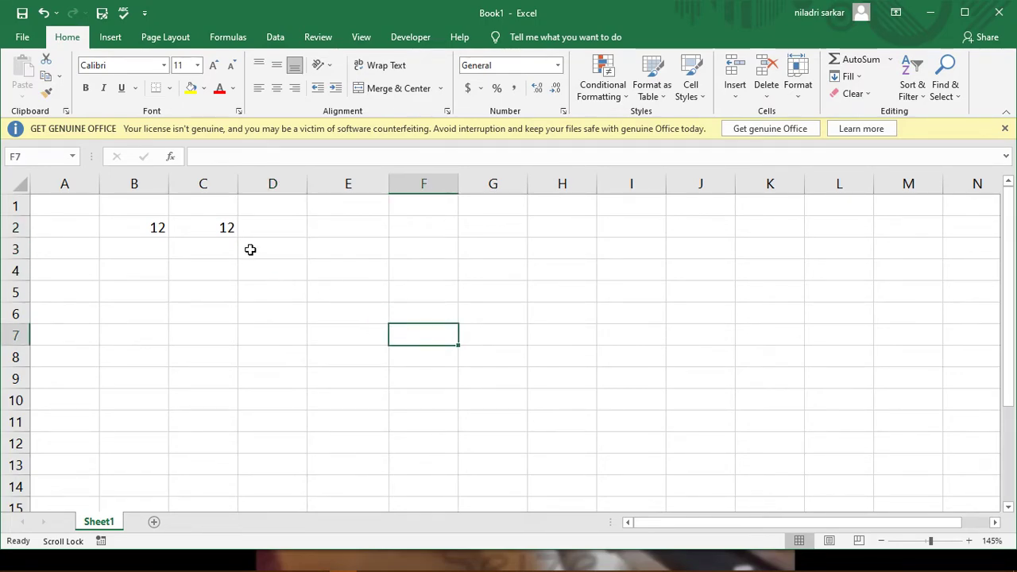
Step: Clear C2 and fill B3, B4 and B5 with 12
click(236, 234)
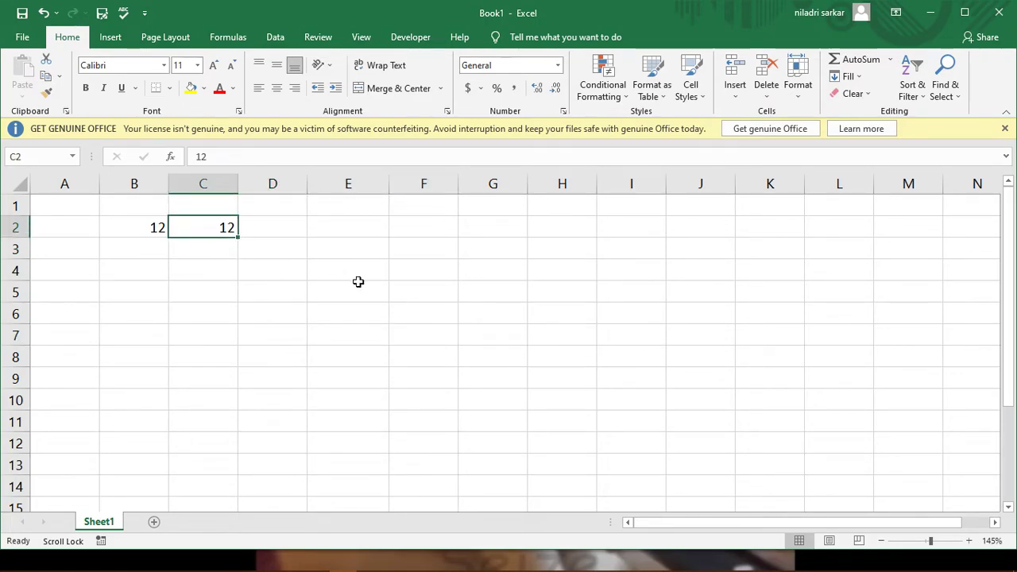
key(Delete)
click(274, 299)
click(149, 252)
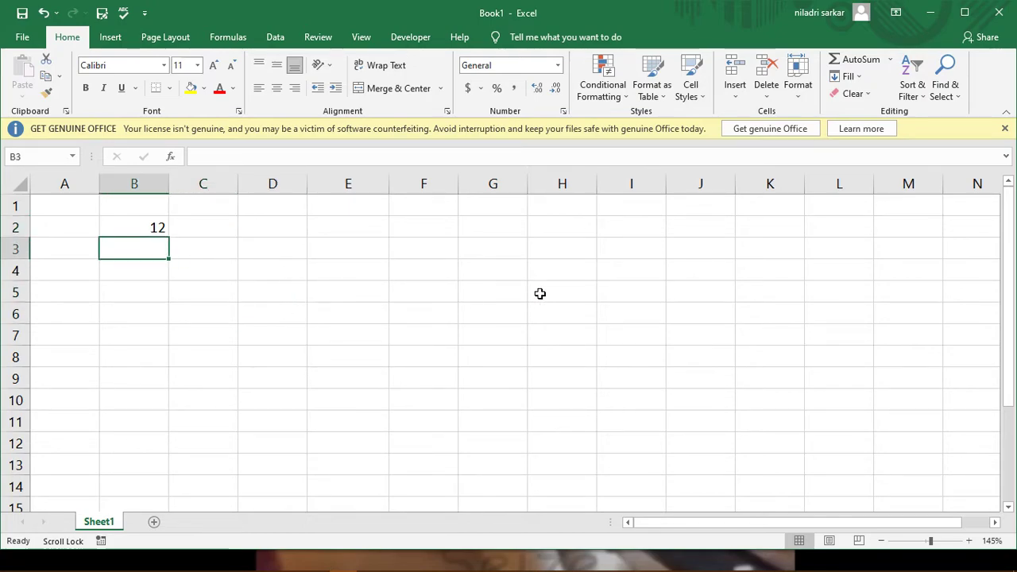
text(12)
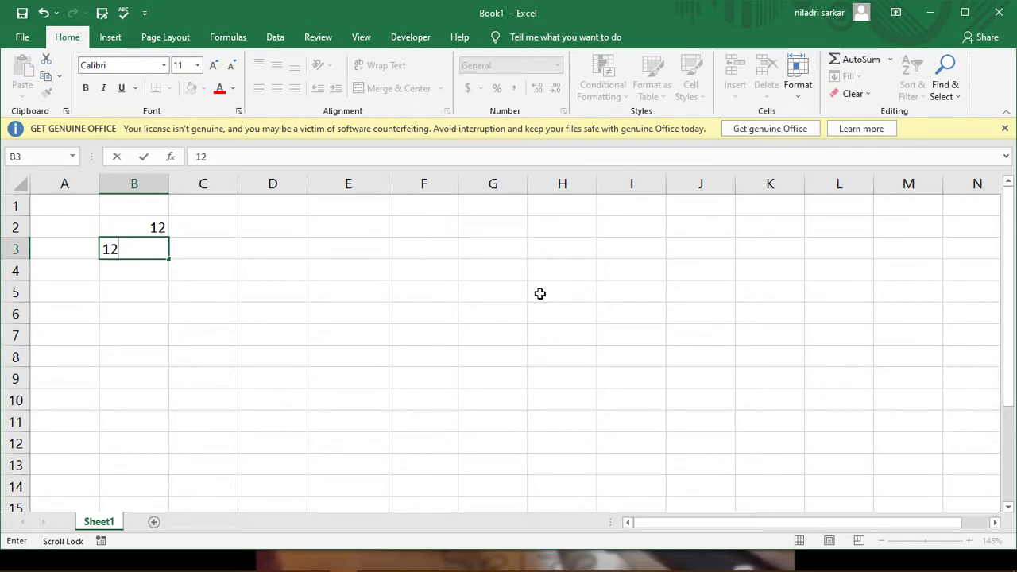
key(Return)
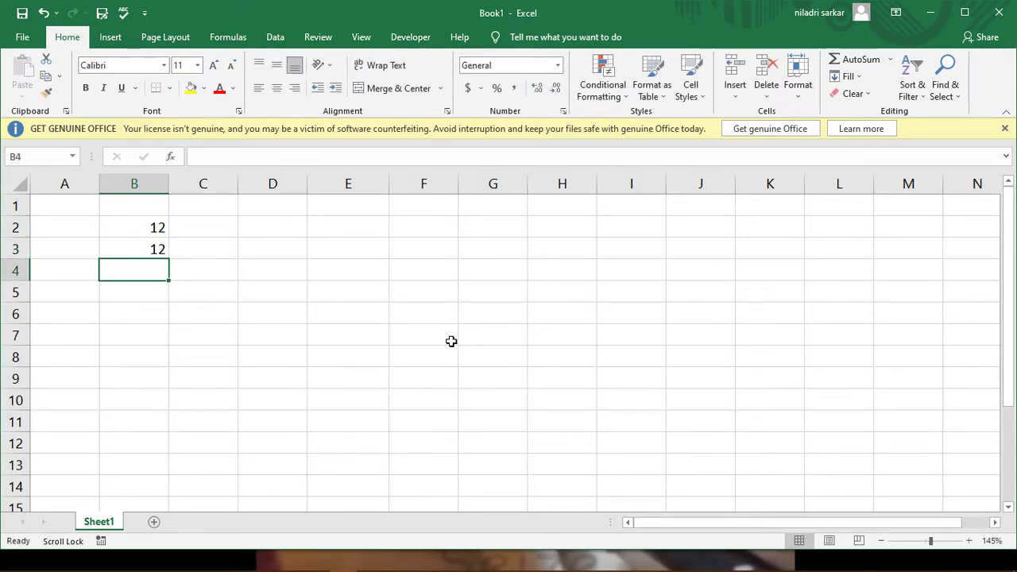
text(12)
key(Return)
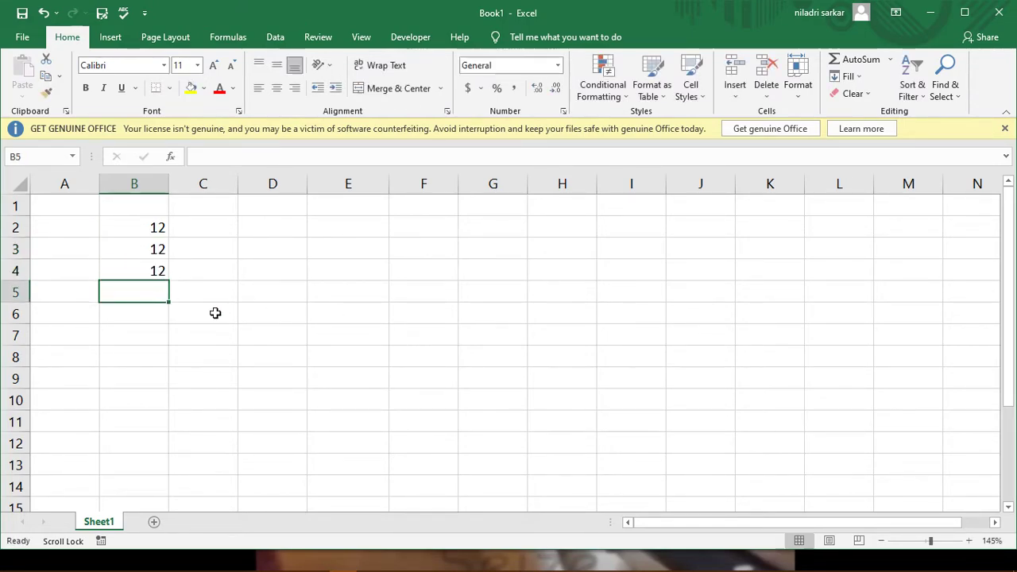
text(12)
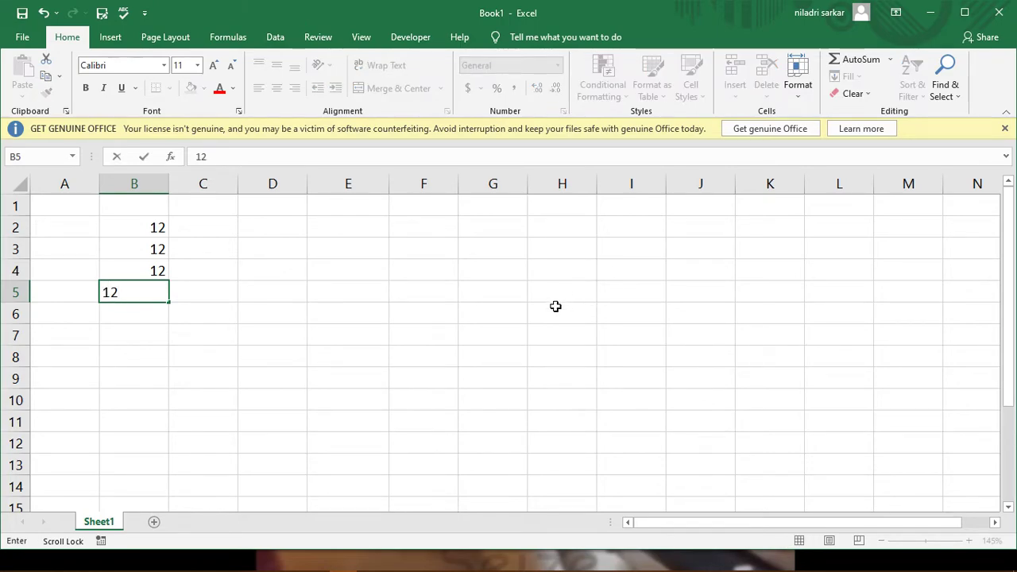
click(215, 310)
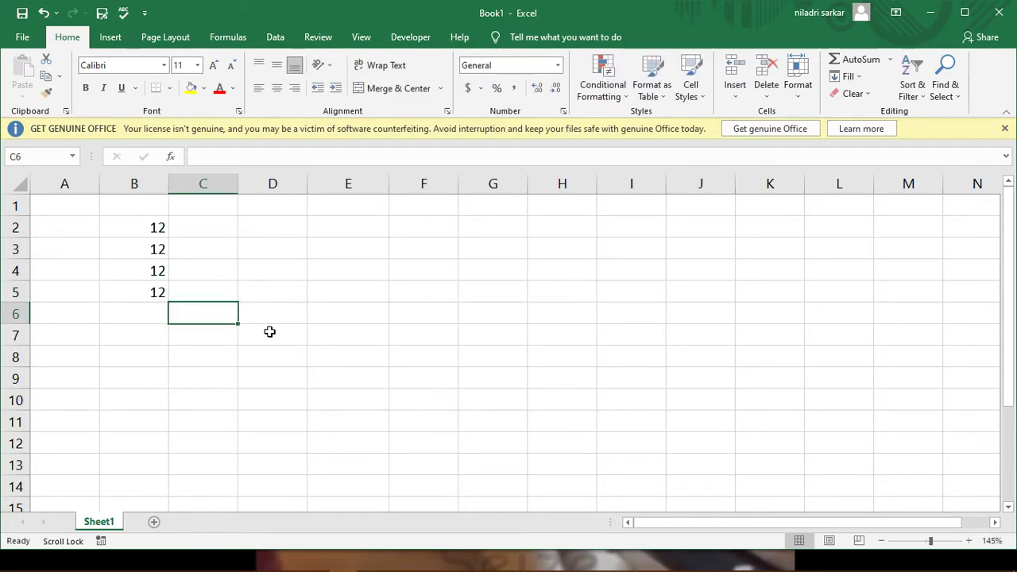
Step: Enter the multiplier 50 in B8 and begin a formula with = in C2
click(162, 359)
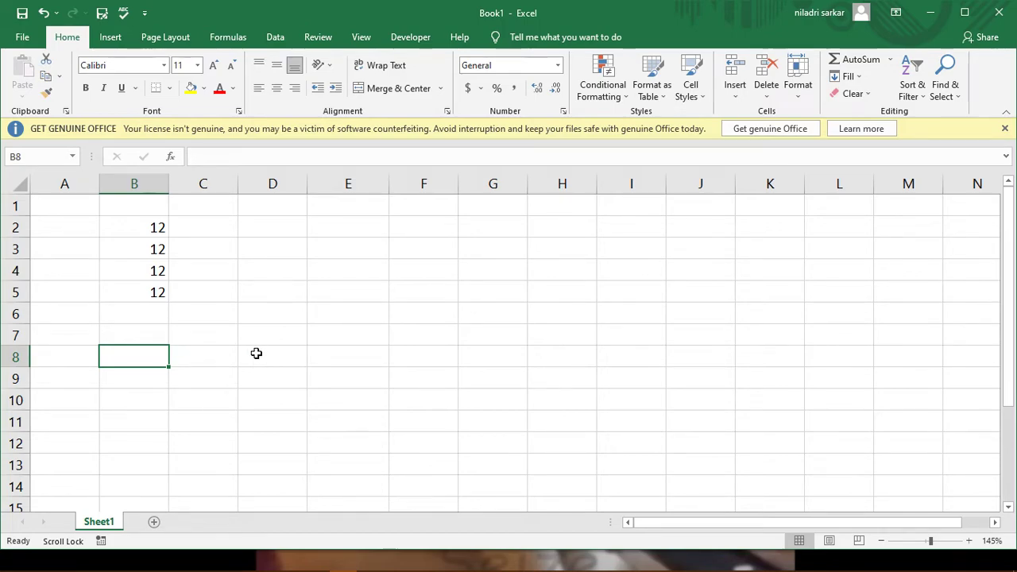
text(50)
click(311, 405)
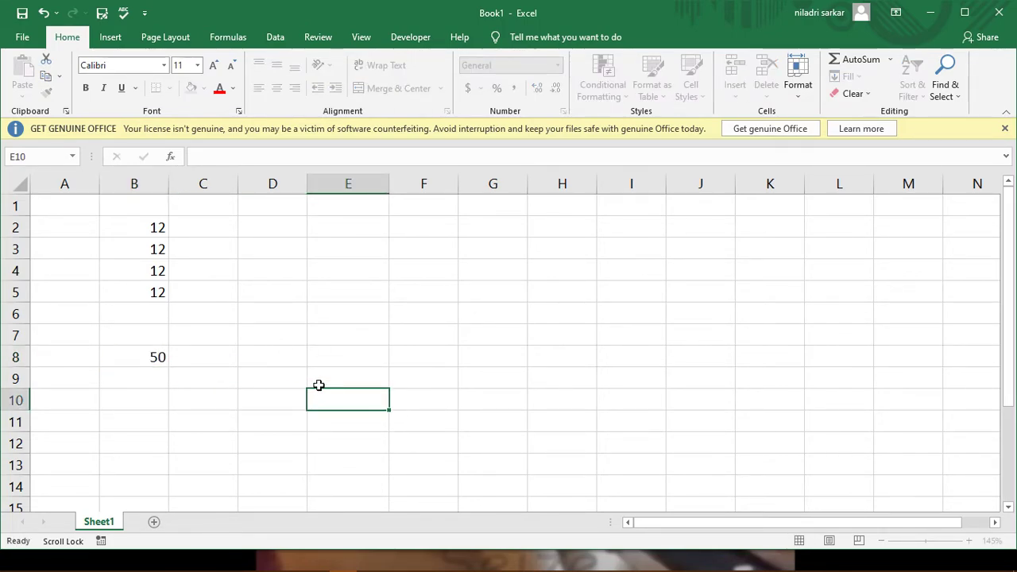
click(203, 233)
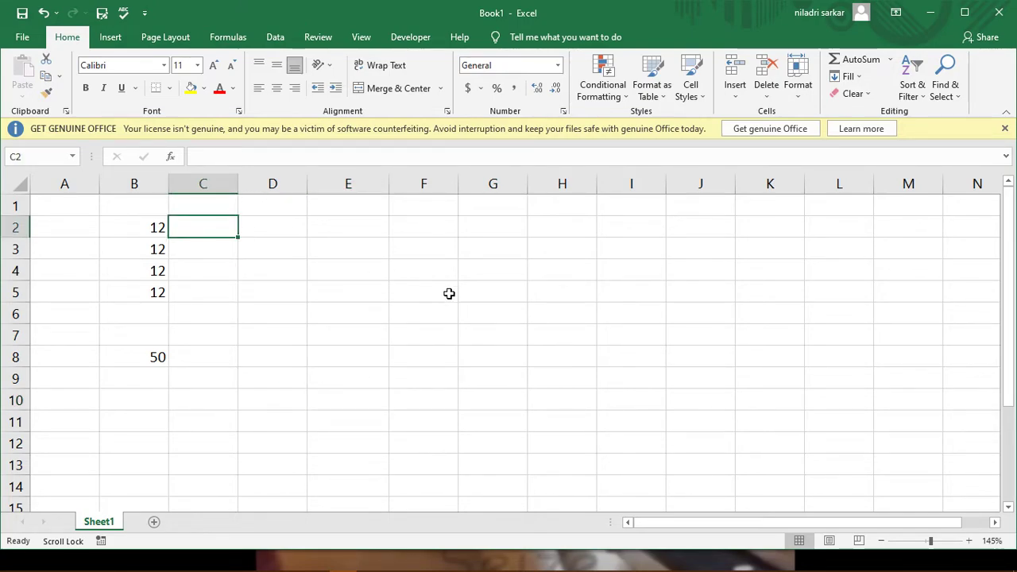
text(=)
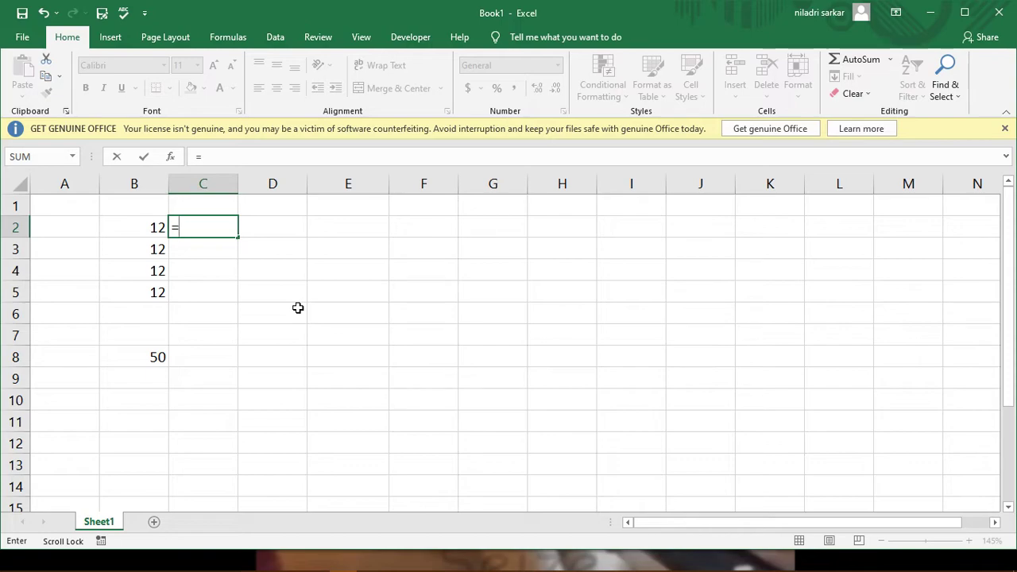
Step: Complete C2's formula as =B2*B8 so it returns 600
click(114, 232)
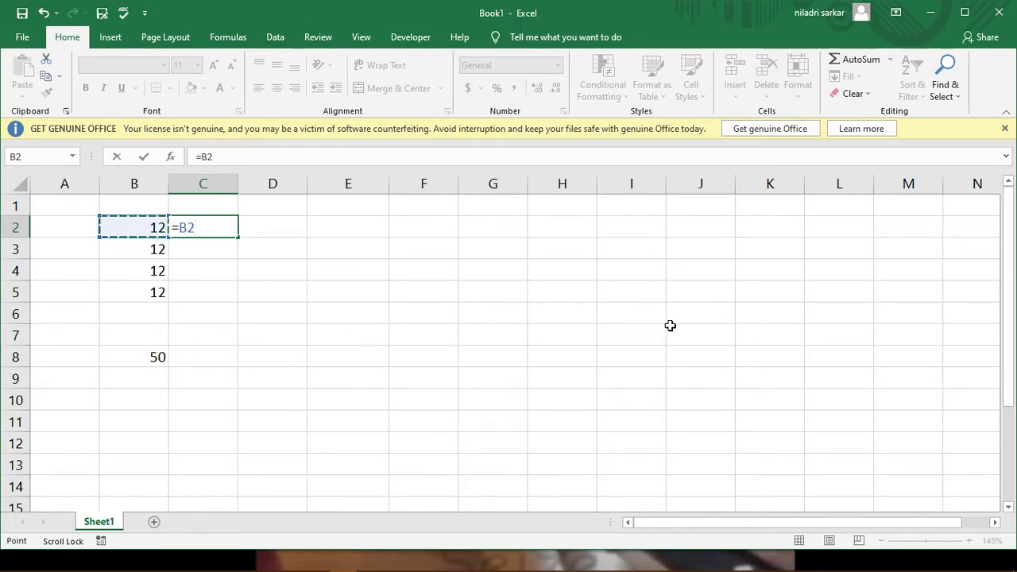
text(*)
click(156, 363)
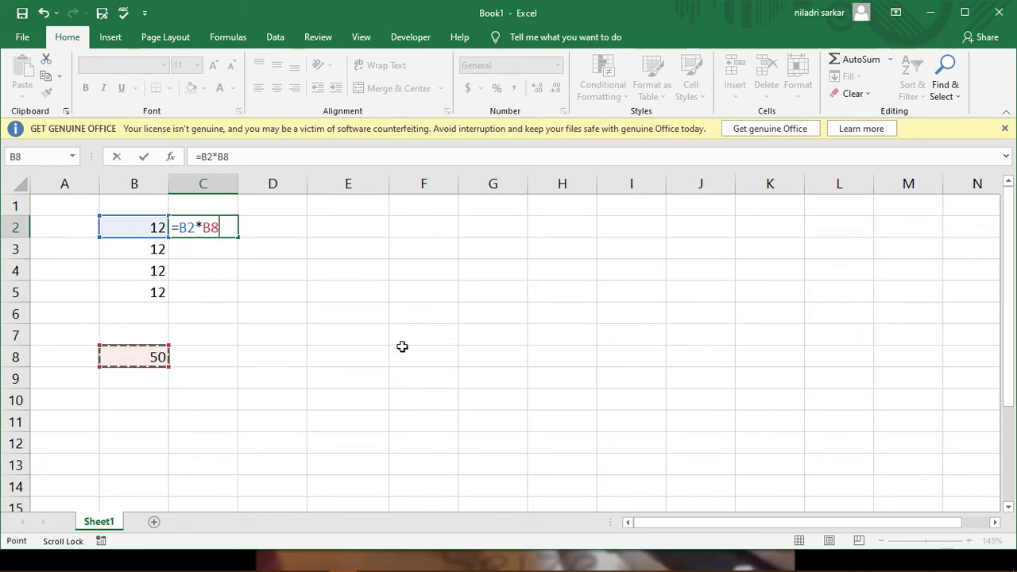
key(Return)
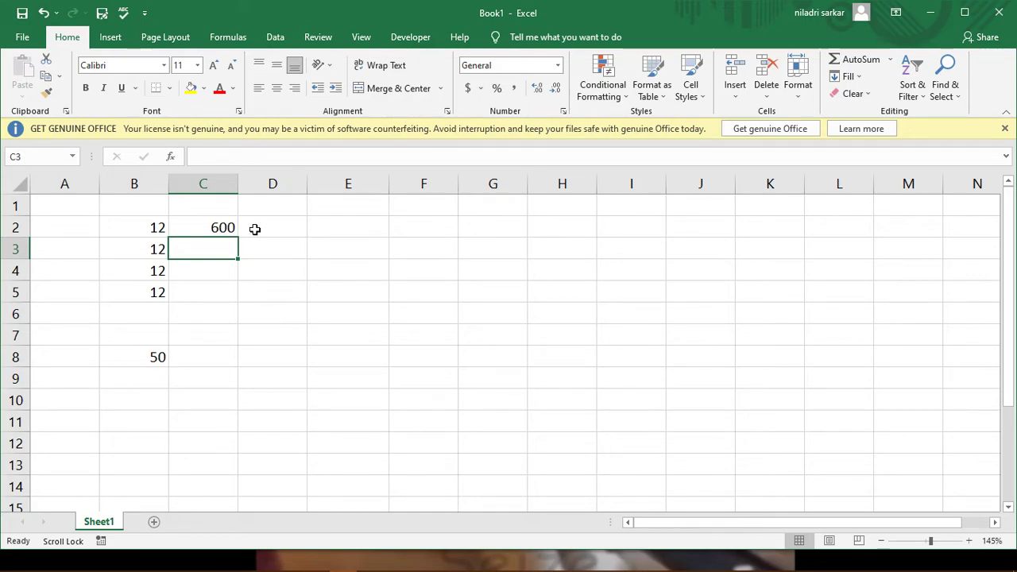
click(221, 233)
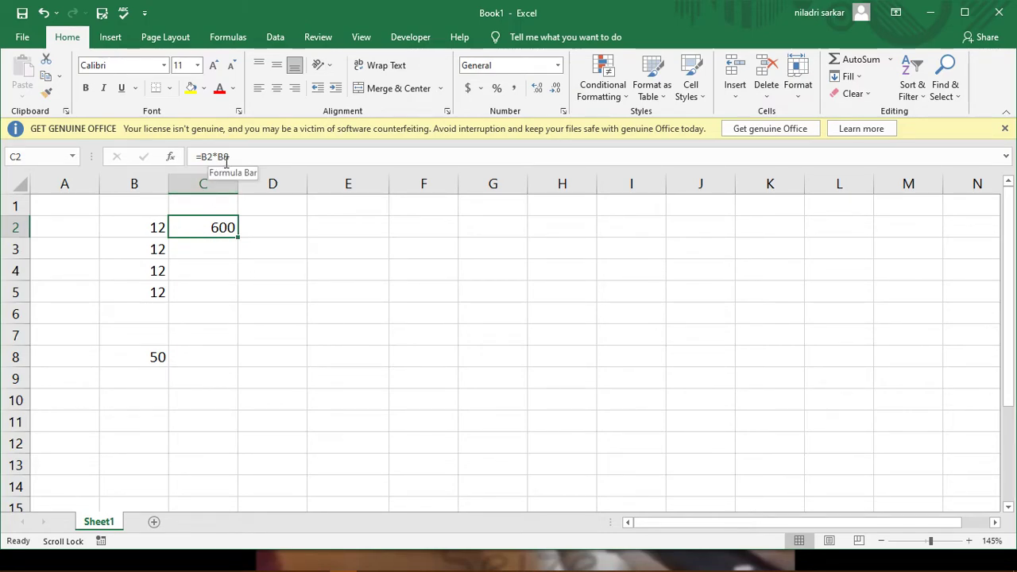
Step: Add $ signs to the B8 reference in C2's formula, aiming for =B2*$B$8
click(221, 159)
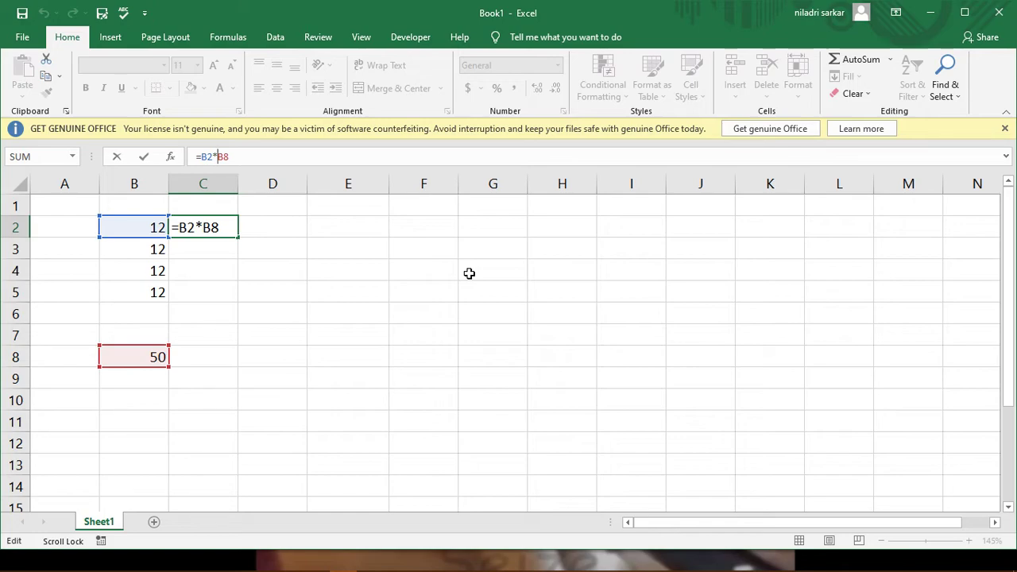
text($)
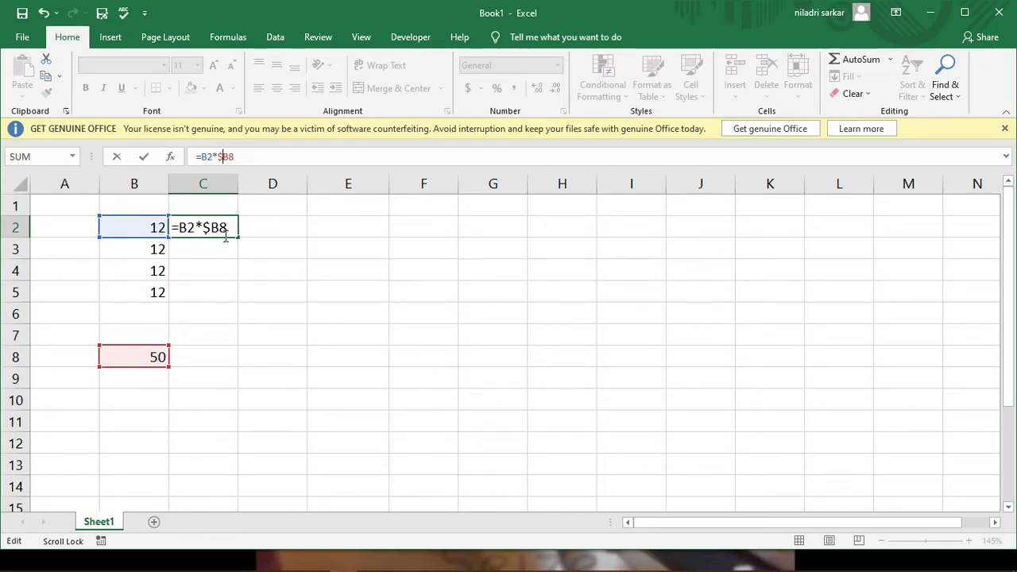
text($)
key(Return)
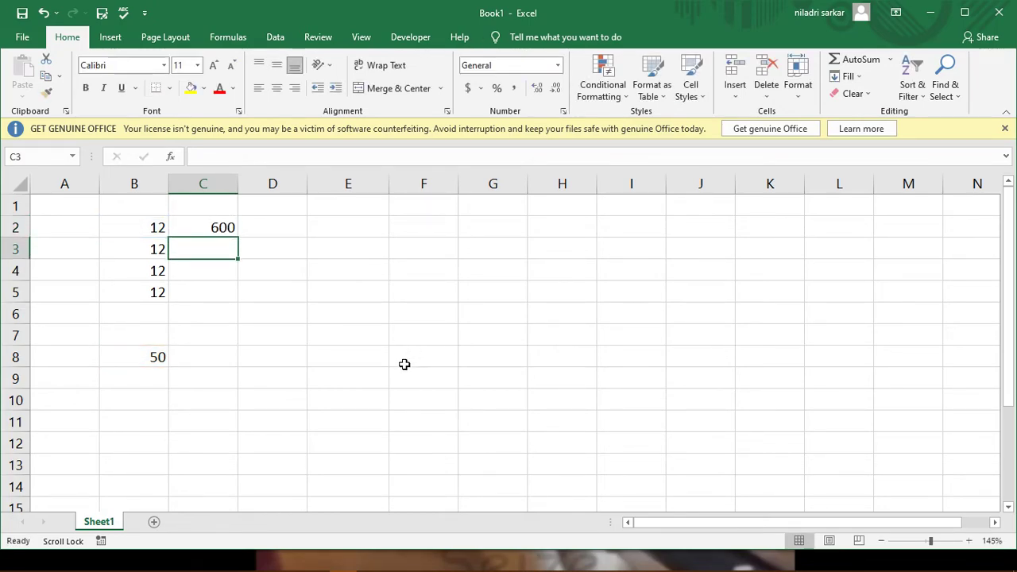
Step: Fill C2's formula down to C5 so each row shows 600
click(353, 287)
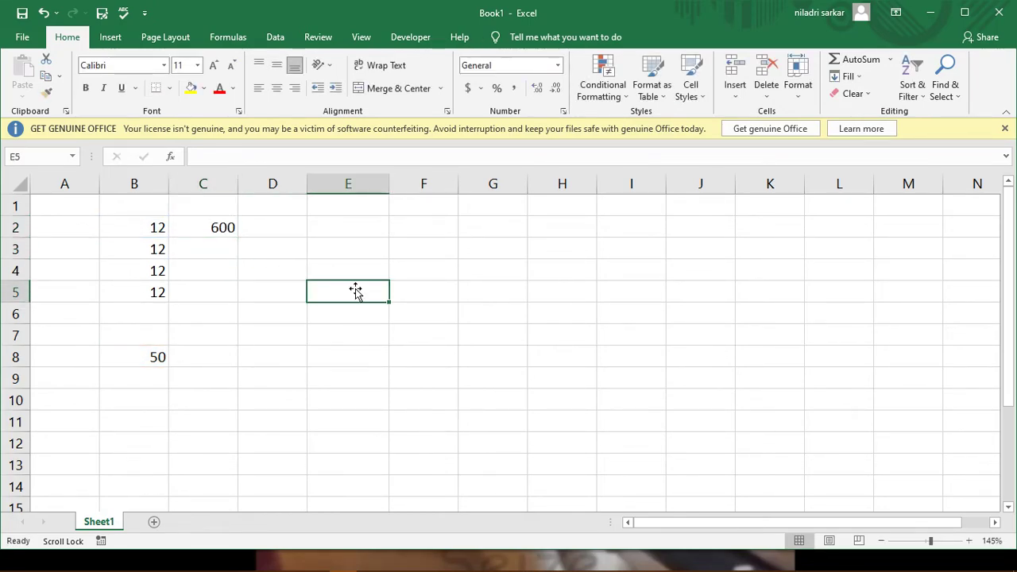
click(205, 229)
drag(239, 238, 258, 304)
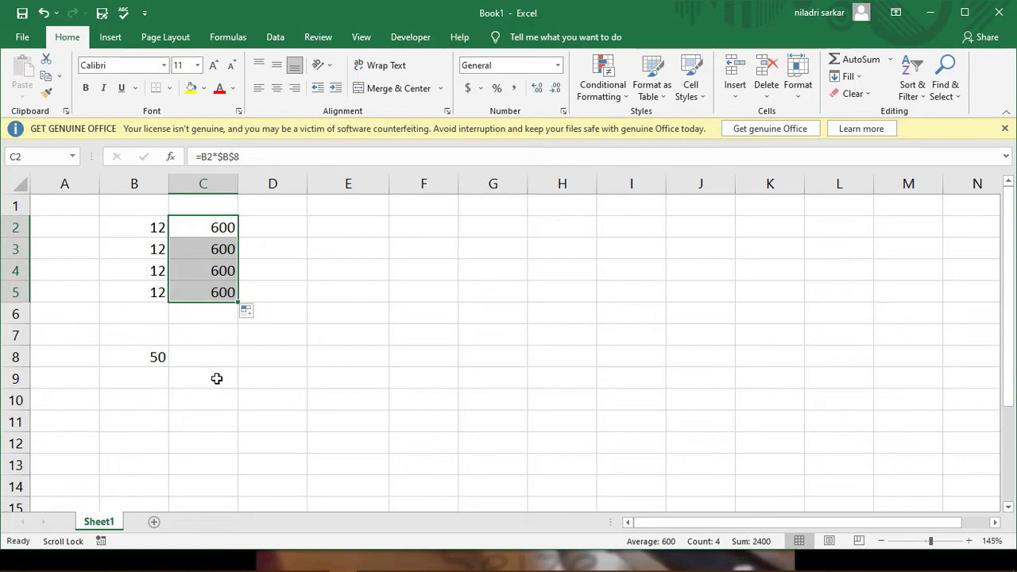
Step: Colour the 50 in B8 red
click(159, 362)
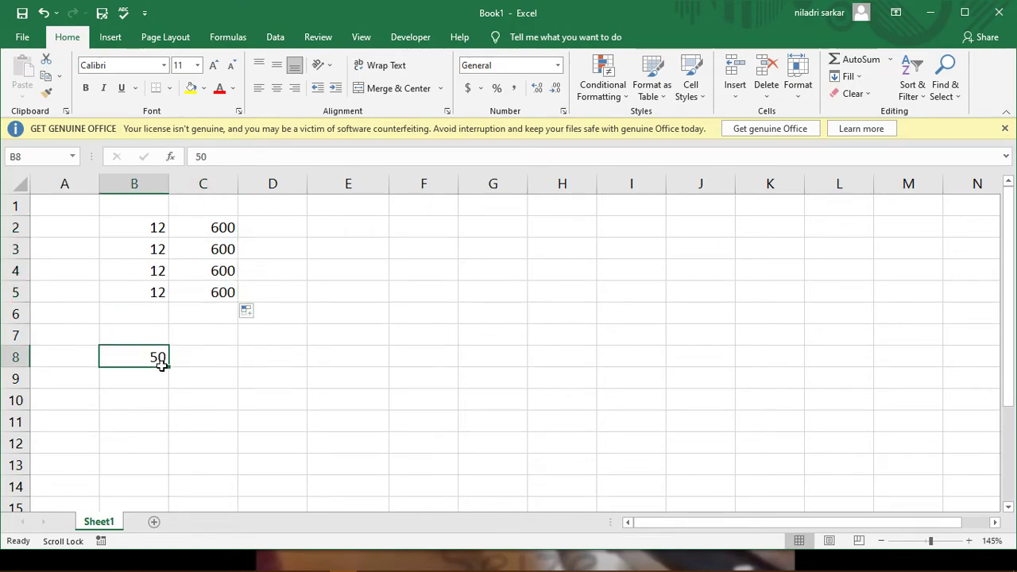
click(348, 418)
click(154, 358)
click(219, 87)
ctrl+scroll(371, 358, up, 2)
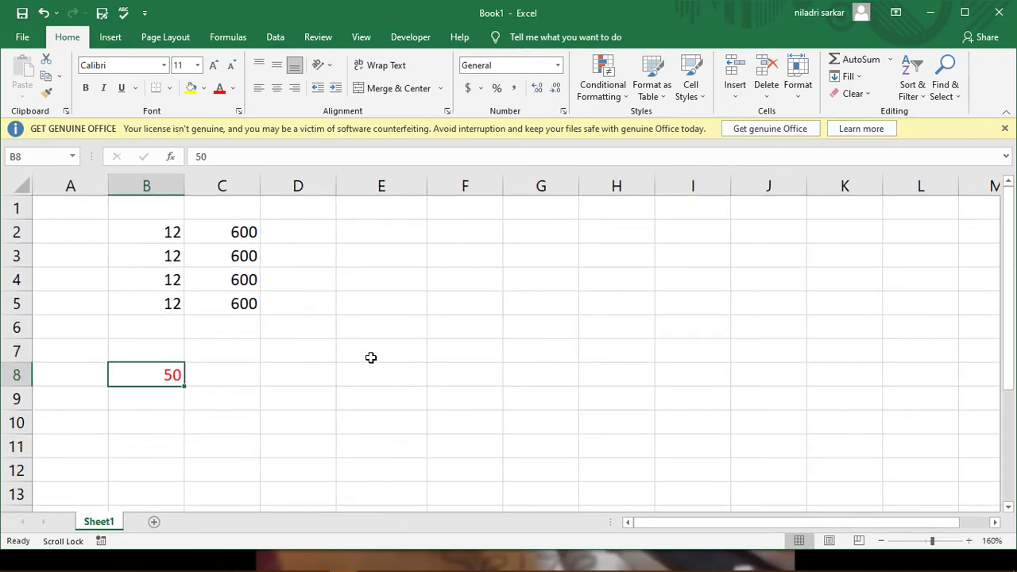
ctrl+scroll(370, 358, down, 1)
click(329, 419)
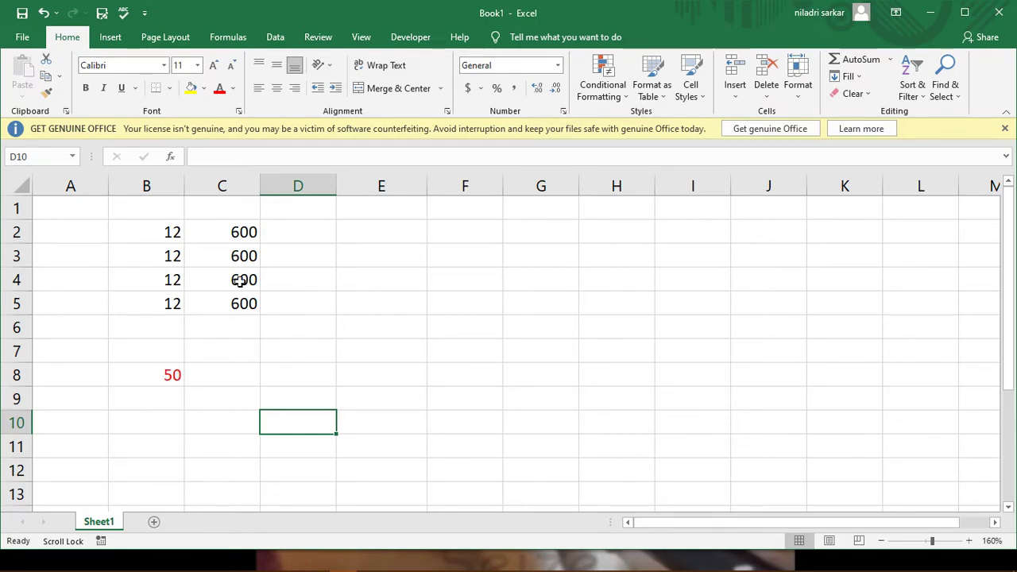
click(244, 242)
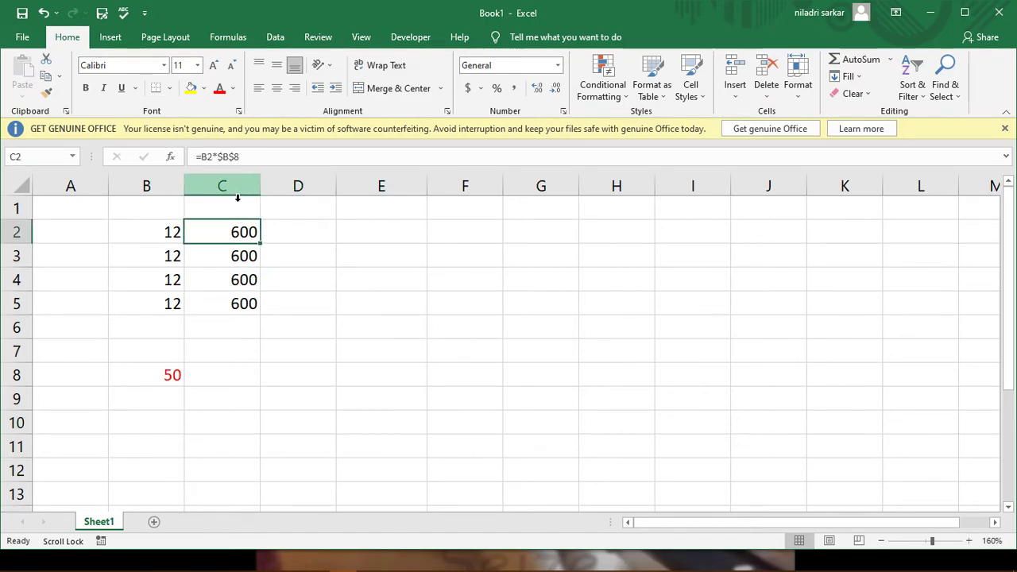
click(333, 407)
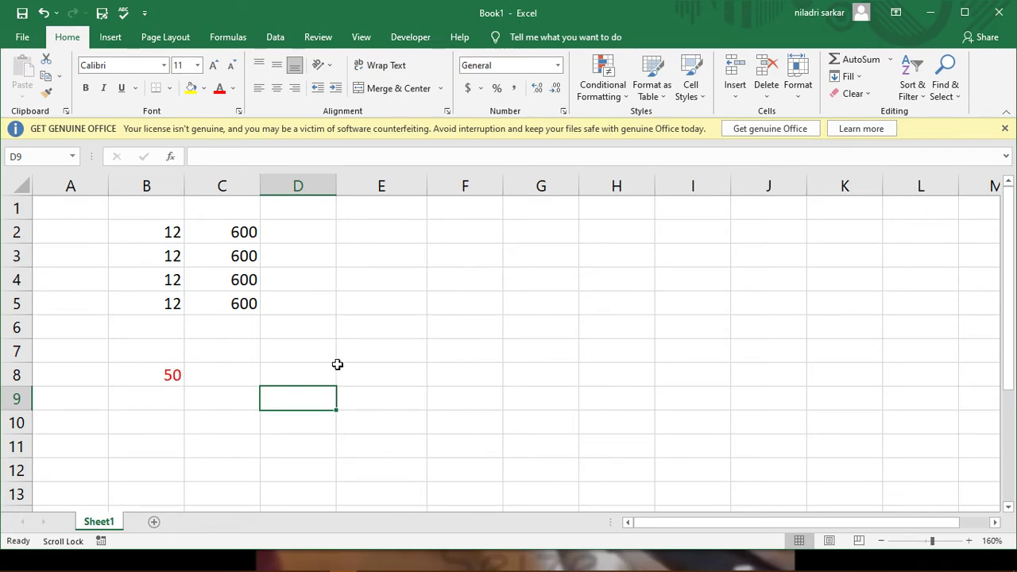
click(522, 494)
click(151, 373)
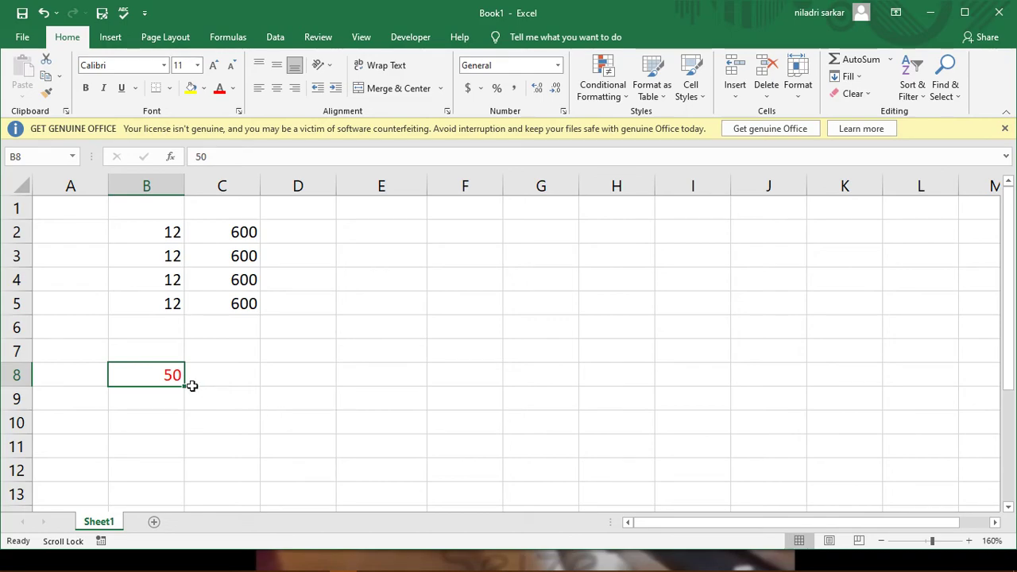
click(314, 421)
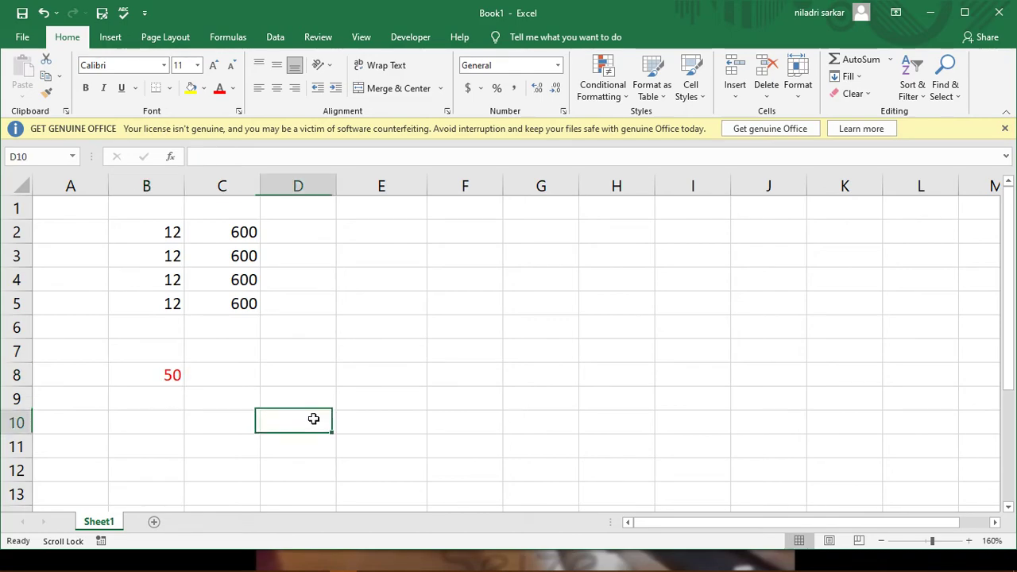
click(173, 382)
click(238, 233)
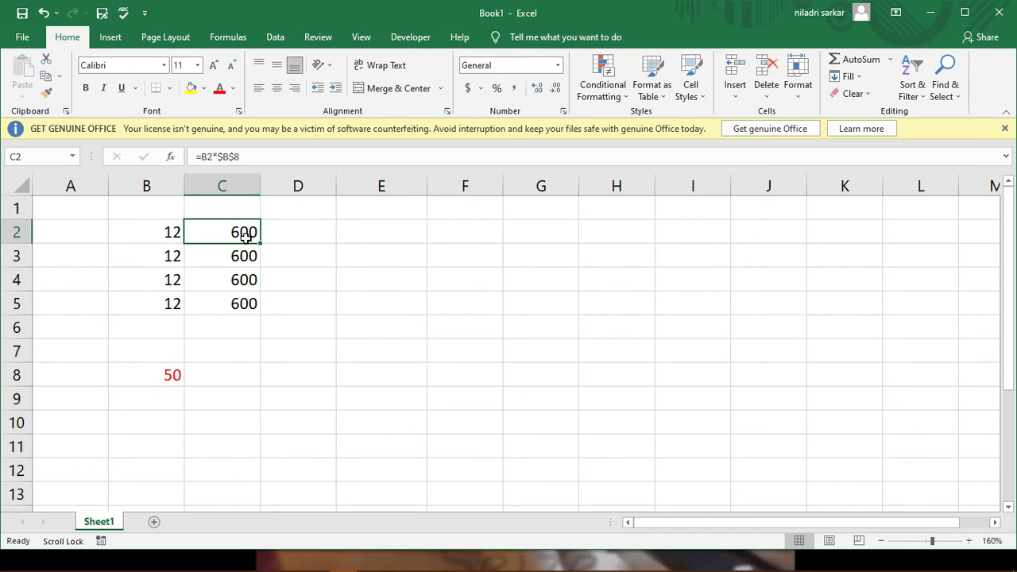
drag(313, 277, 294, 254)
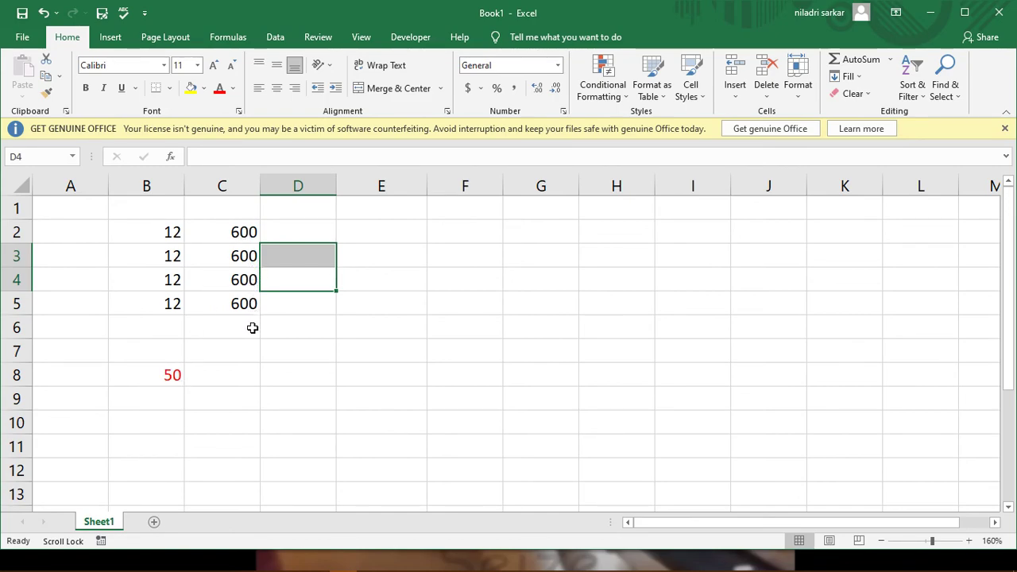
click(246, 235)
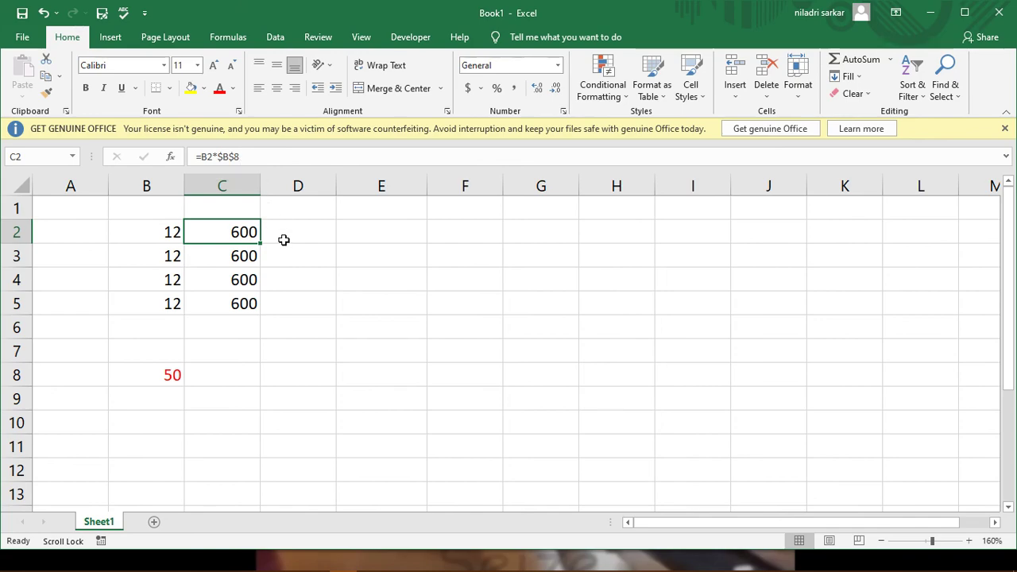
click(364, 361)
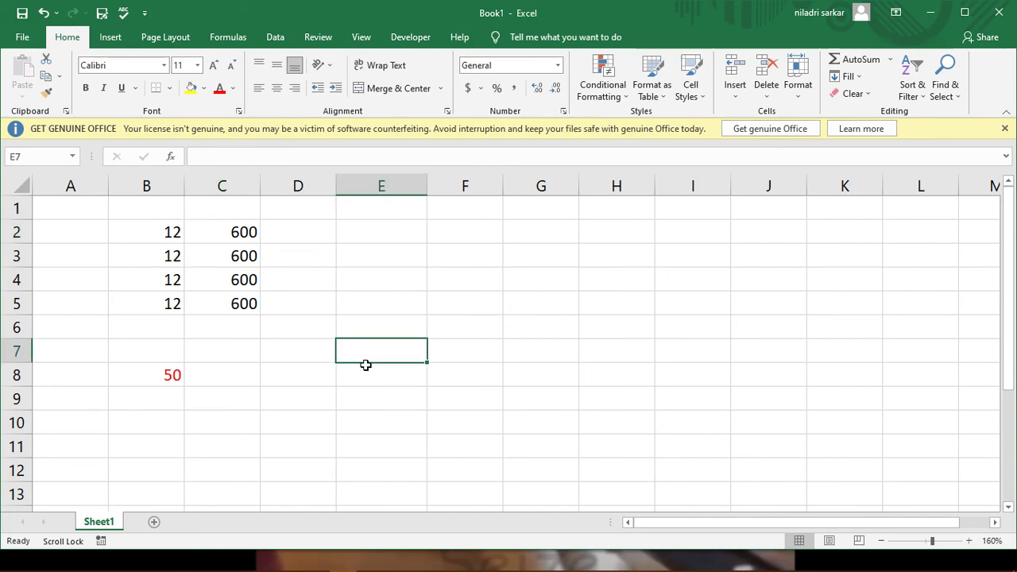